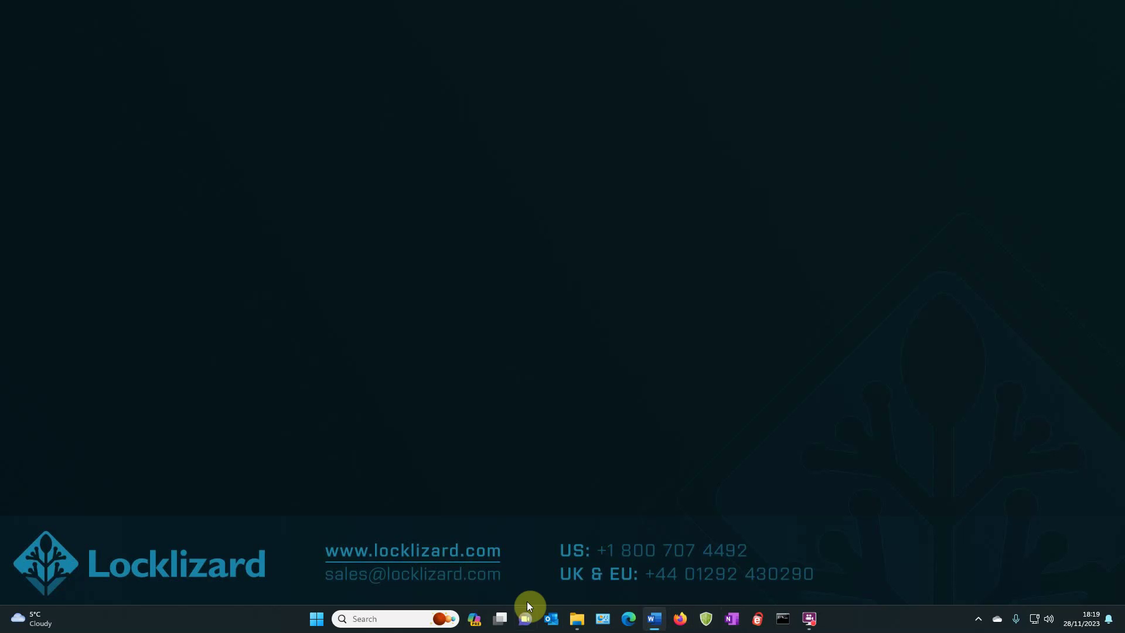
Step: Send Access-Overview.pdf to the Safeguard PDF Writer with Make secure PDF, targeting Access-Overview.pdc
click(577, 619)
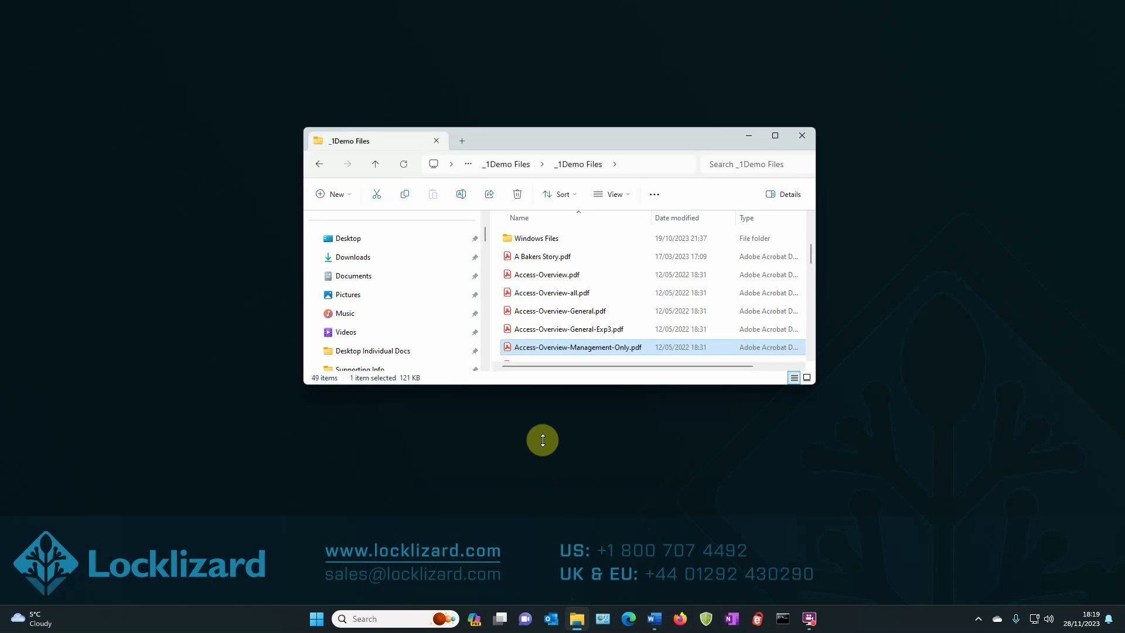
right_click(555, 274)
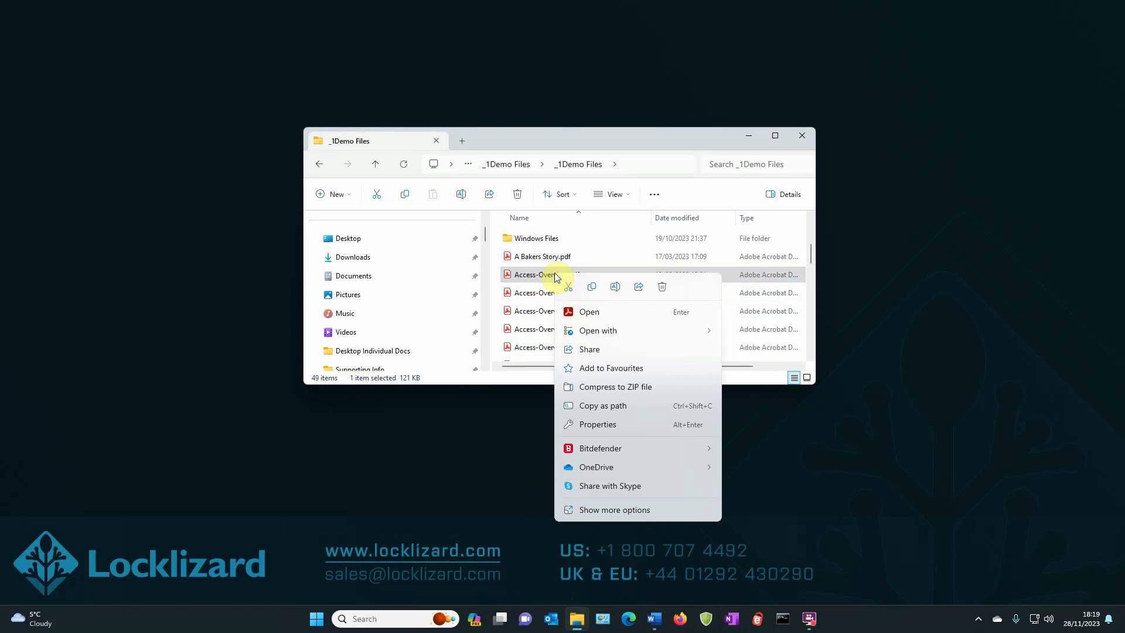
click(623, 506)
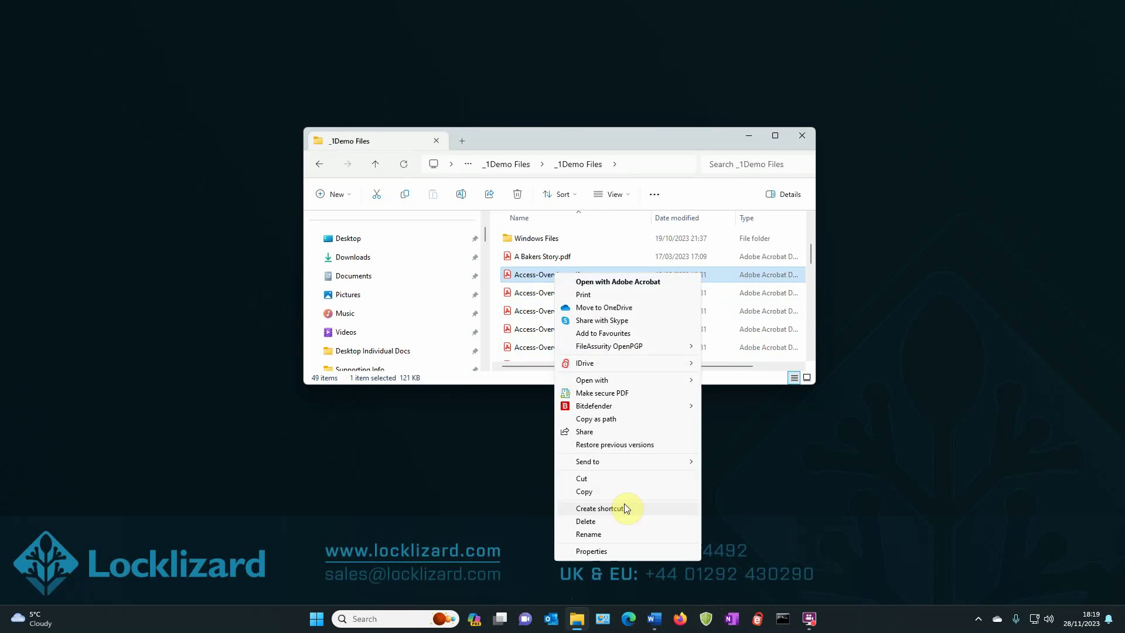
click(593, 395)
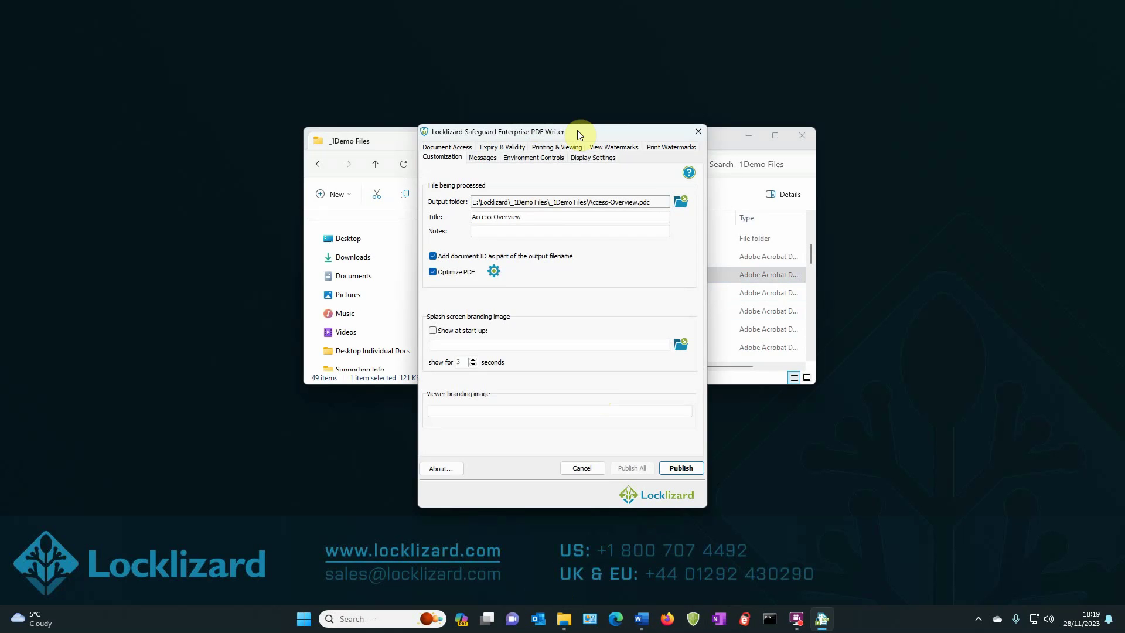
Step: Enable the view text watermark, checking the variable insert list and the Image Watermark settings
click(607, 148)
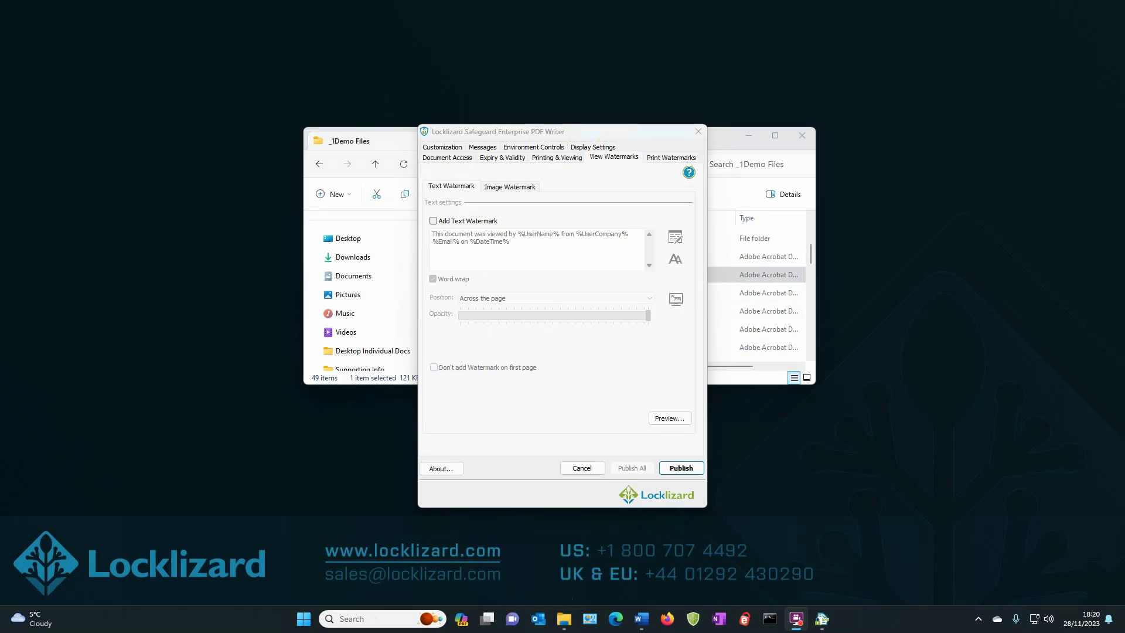
click(434, 221)
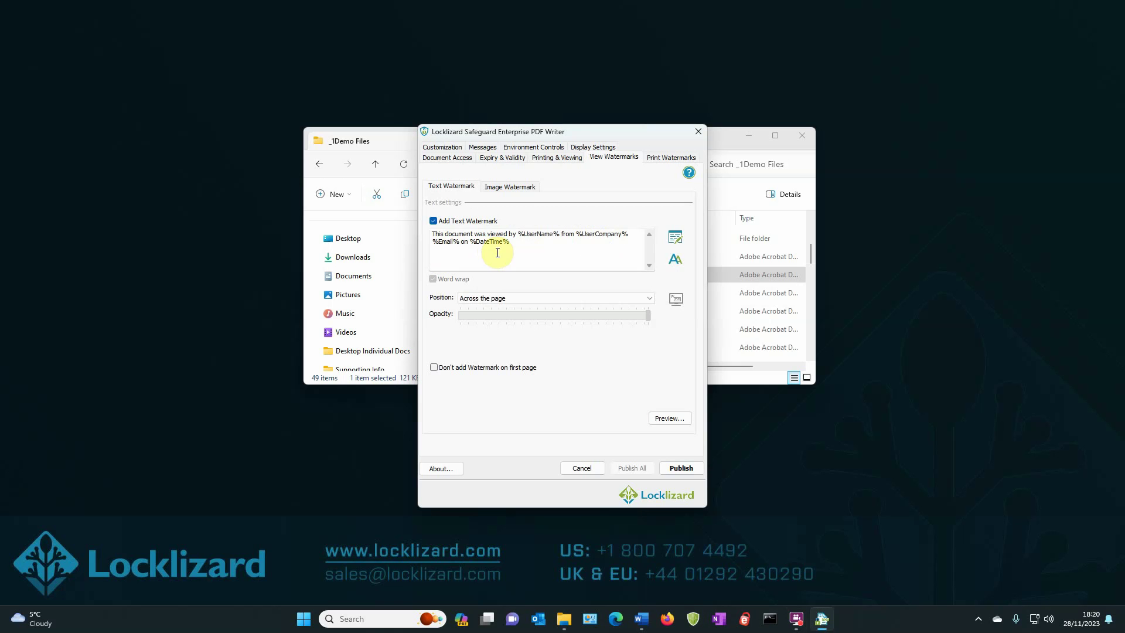
click(672, 240)
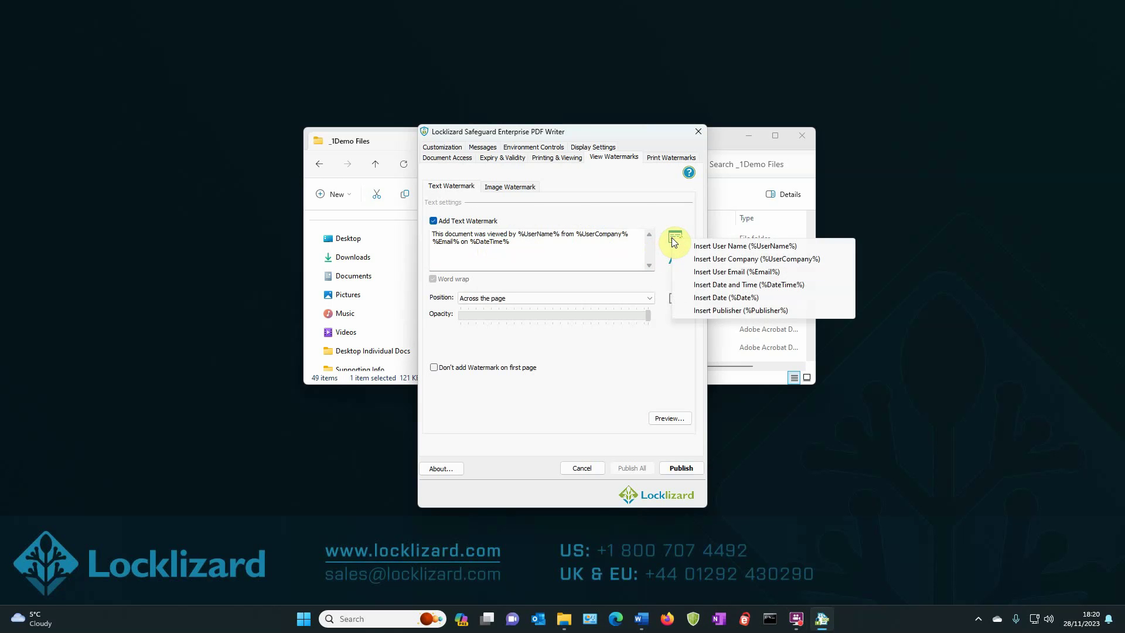
click(510, 187)
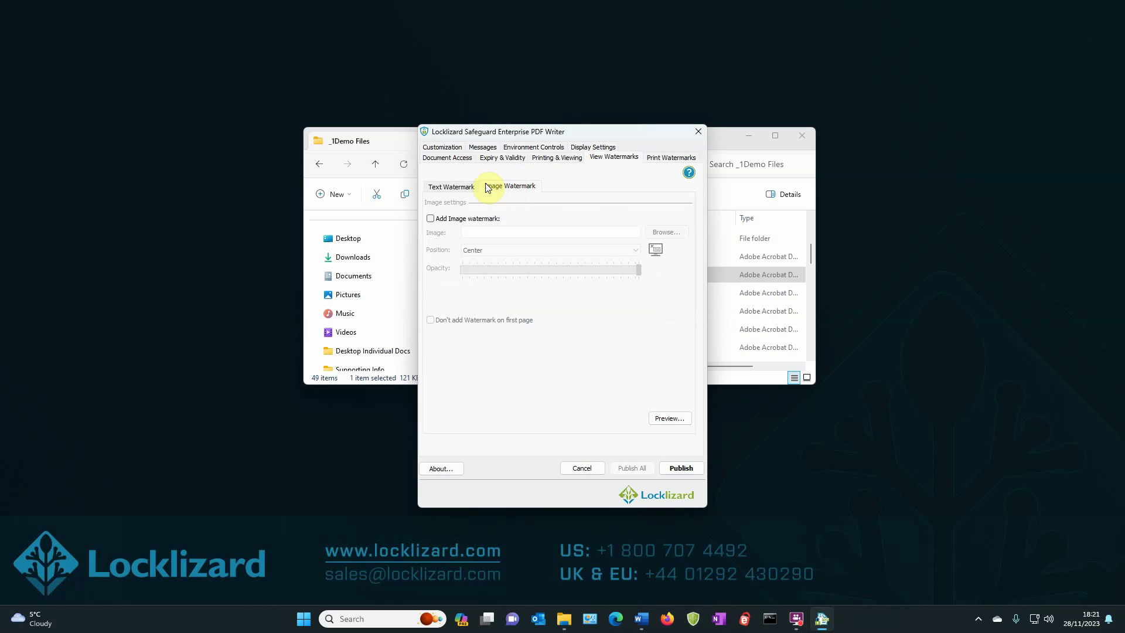
click(451, 188)
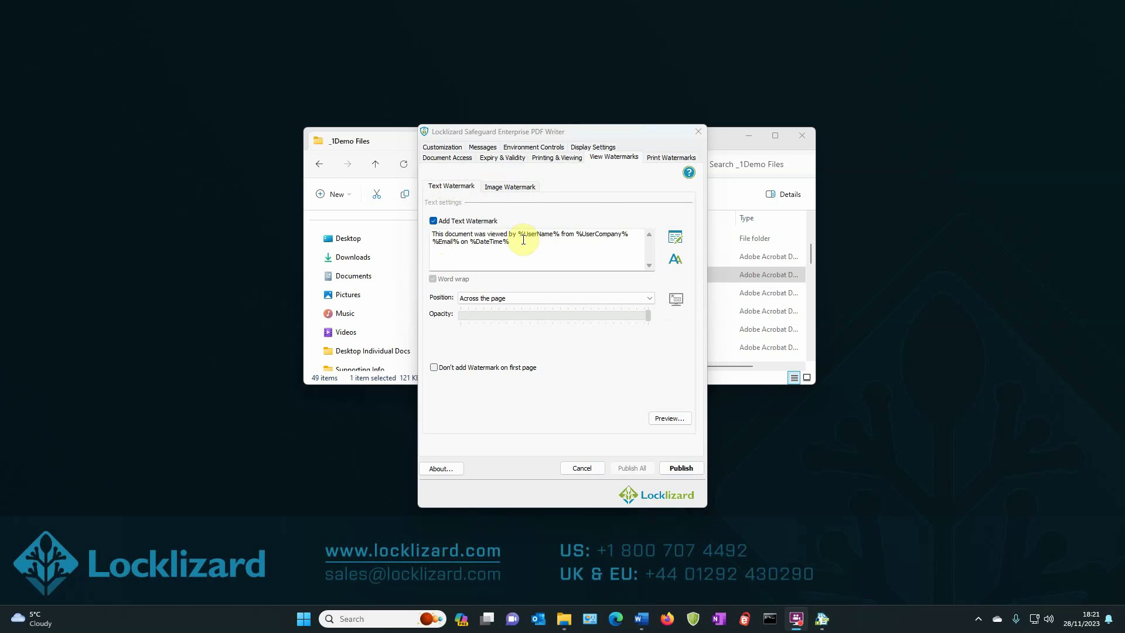
Step: Reword the view watermark to 'This document was opened on %DateTime% by %UserName%' with inserted variables
drag(516, 233, 558, 249)
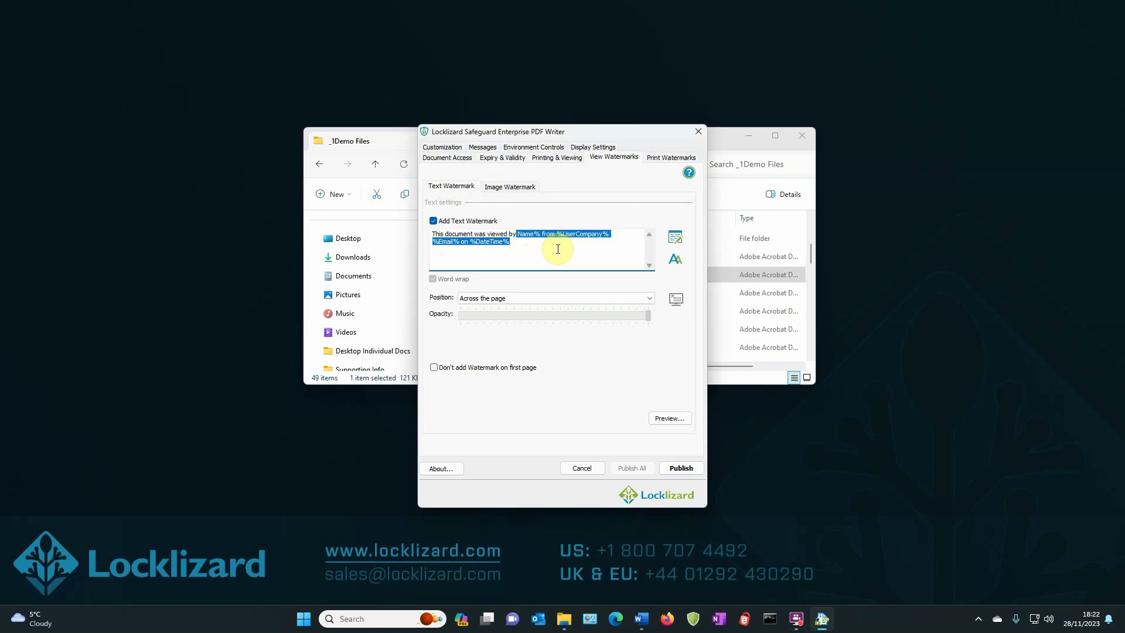
key(Delete)
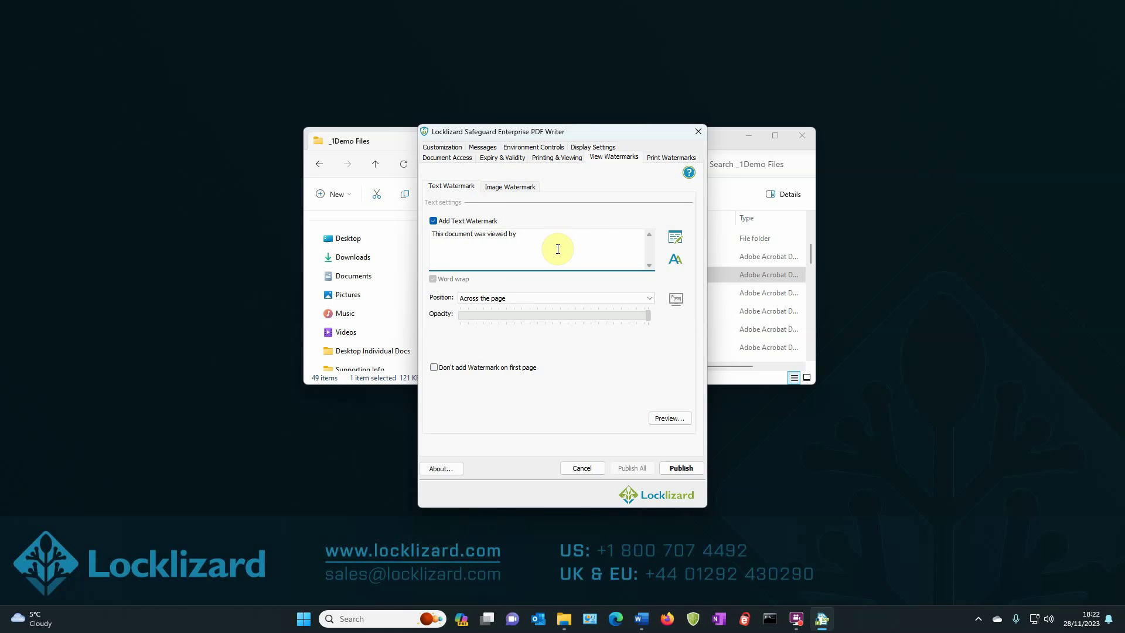
key(BackSpace)
key(BackSpace)
key(BackSpace)
key(BackSpace)
key(BackSpace)
key(BackSpace)
key(BackSpace)
key(BackSpace)
key(BackSpace)
text(opened )
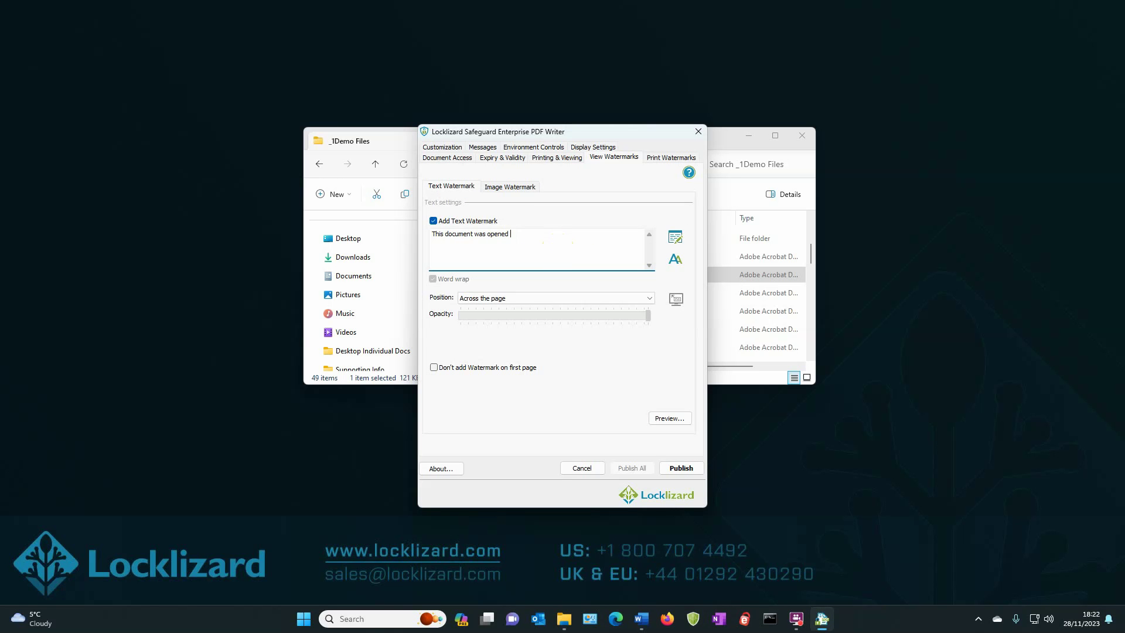
text(bn)
click(674, 242)
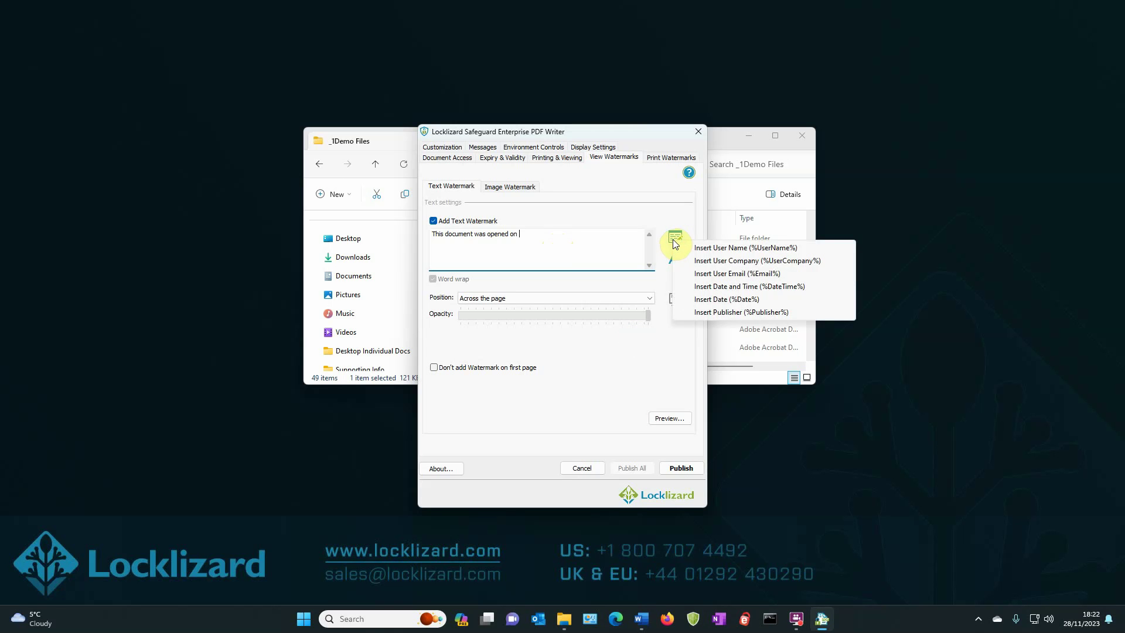
click(742, 288)
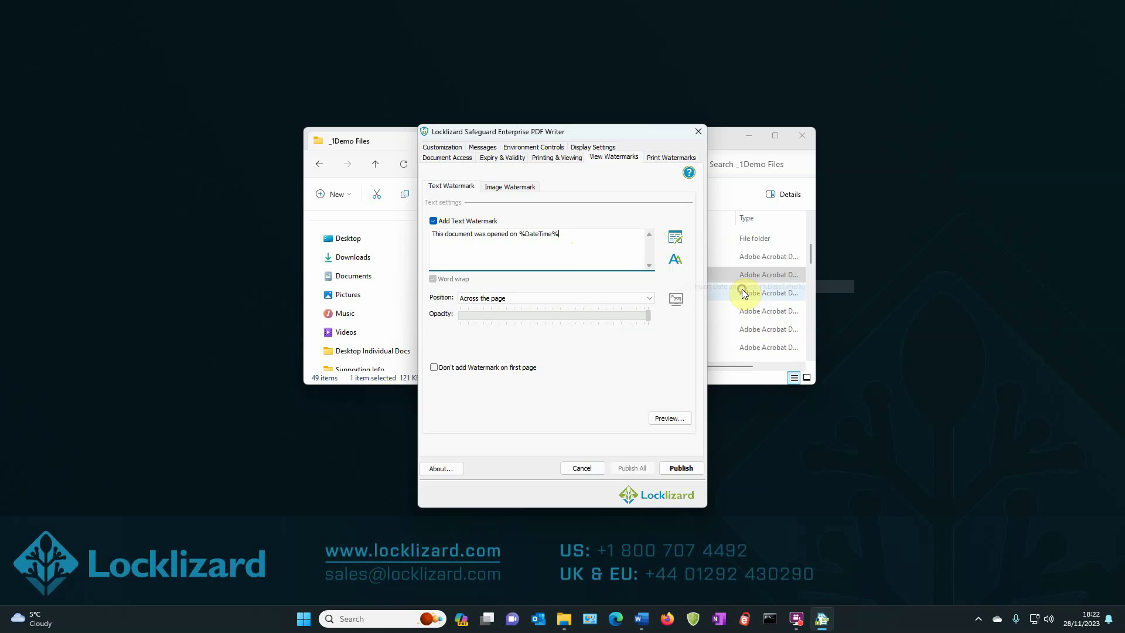
text(by)
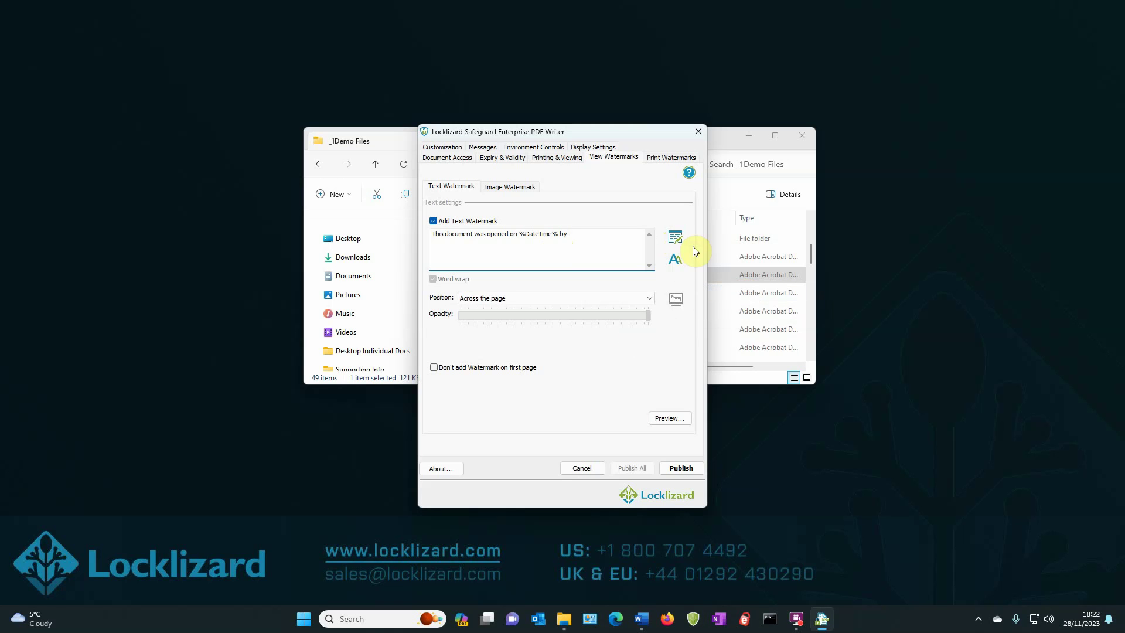
click(675, 237)
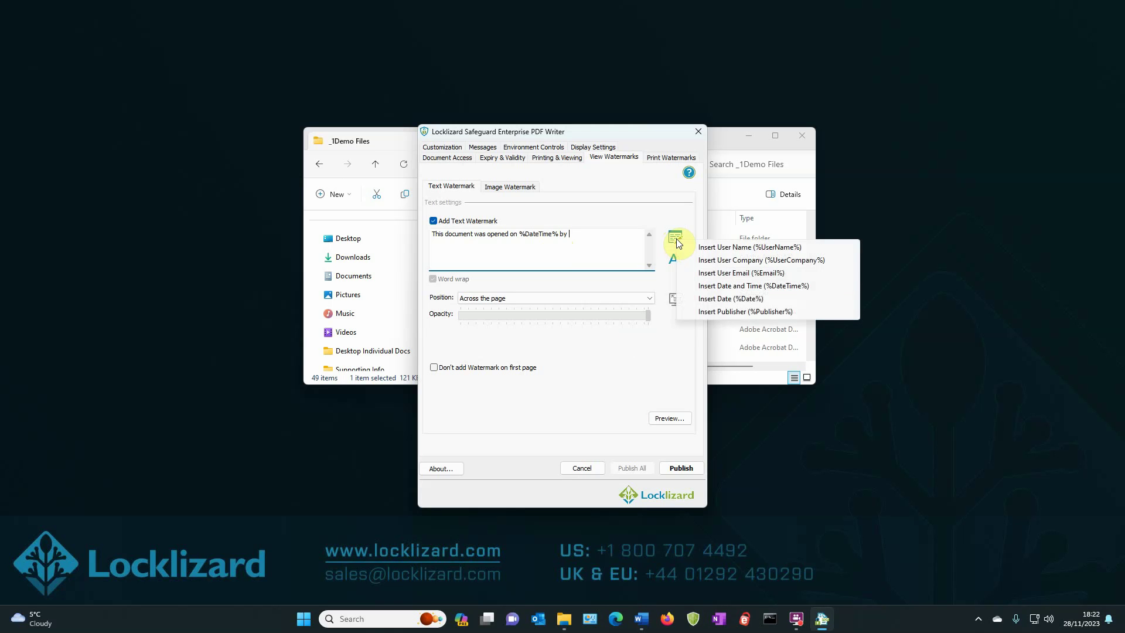
click(747, 246)
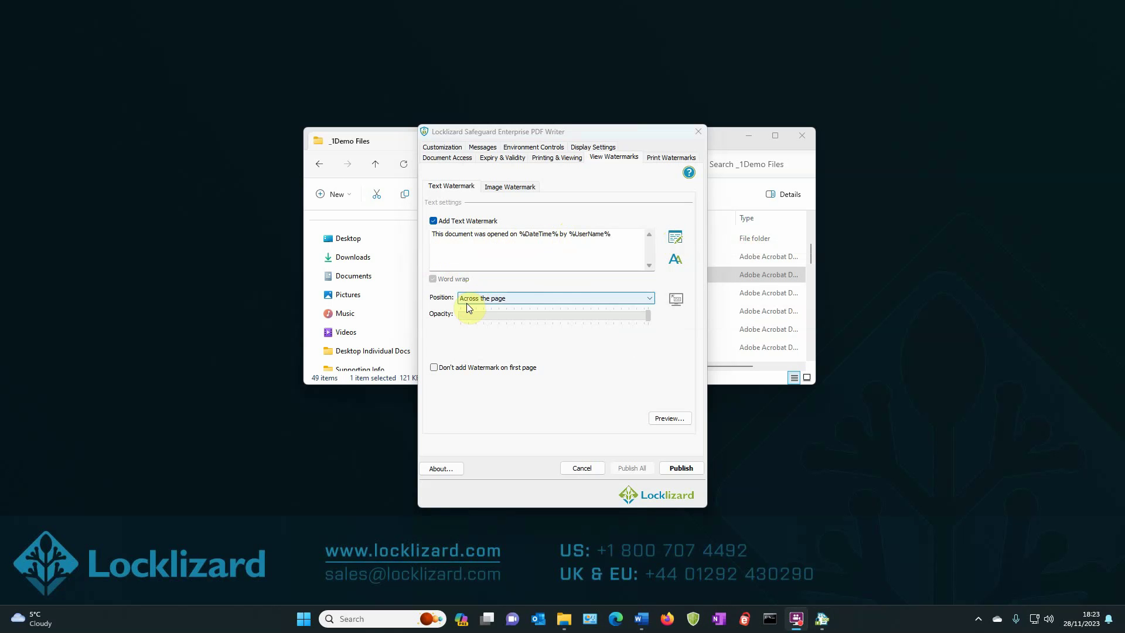
click(646, 300)
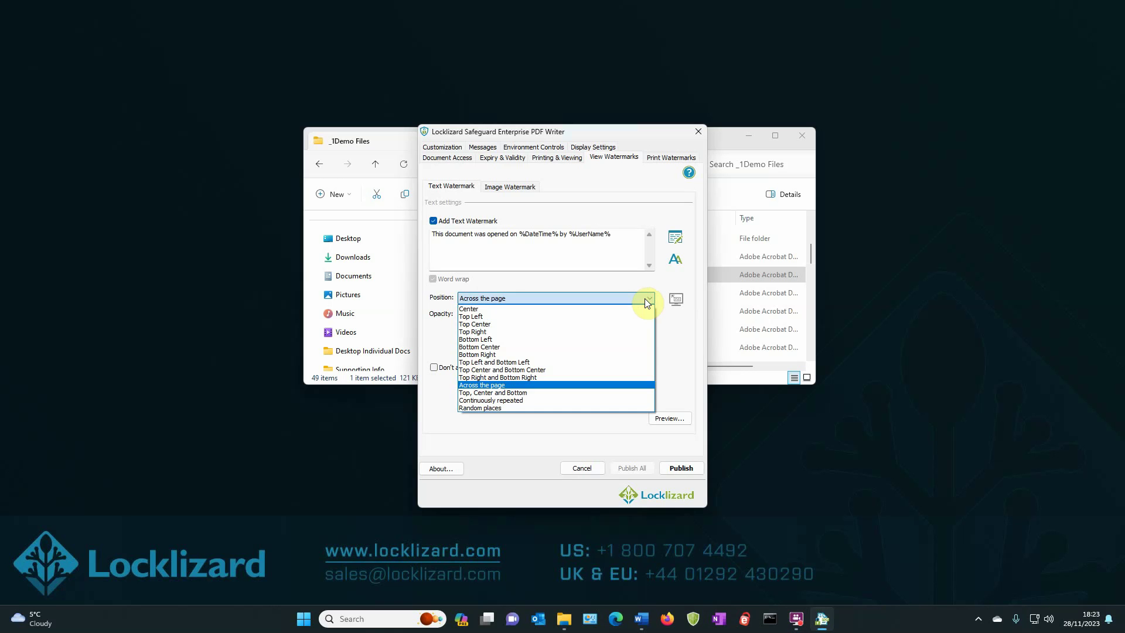
click(646, 300)
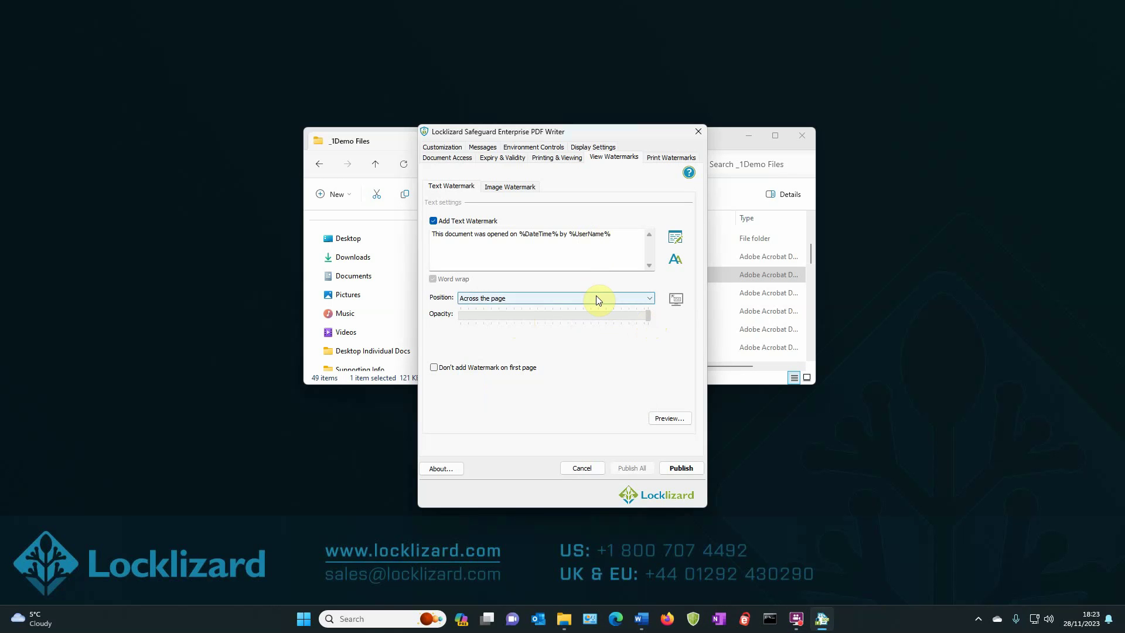
click(670, 416)
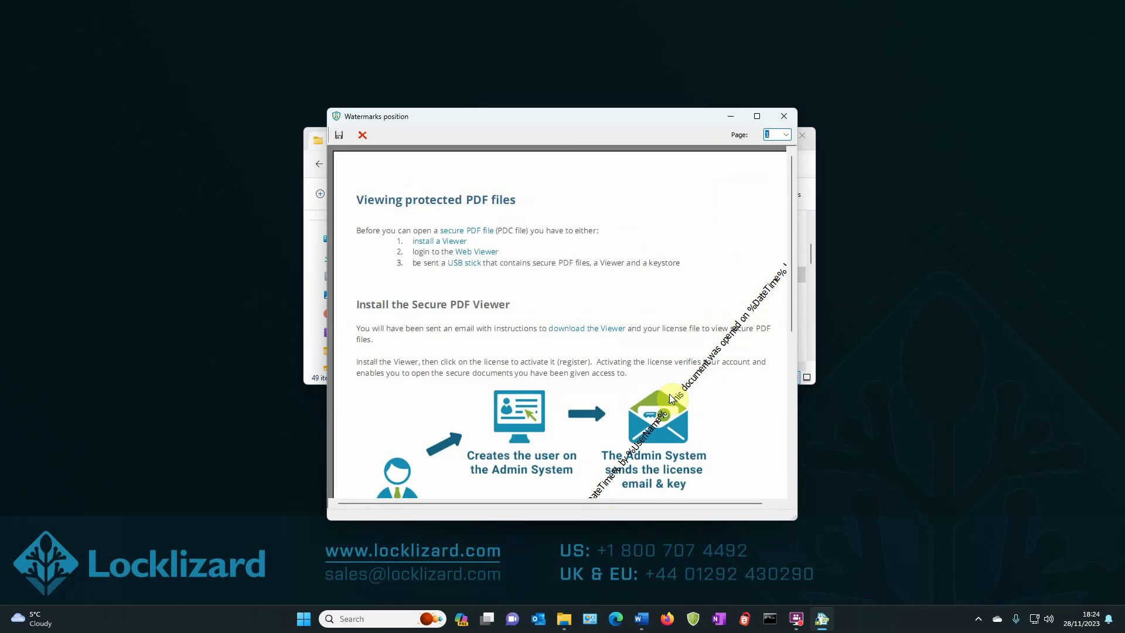
click(784, 117)
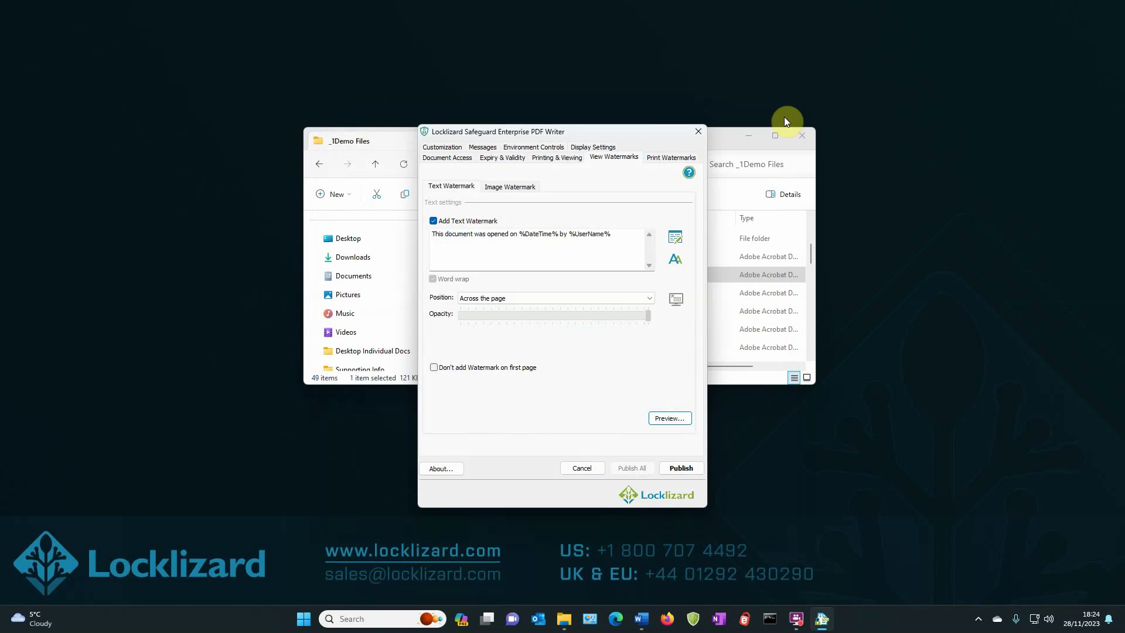
Step: Enlarge the view watermark font to size 24 and preview the result
click(674, 258)
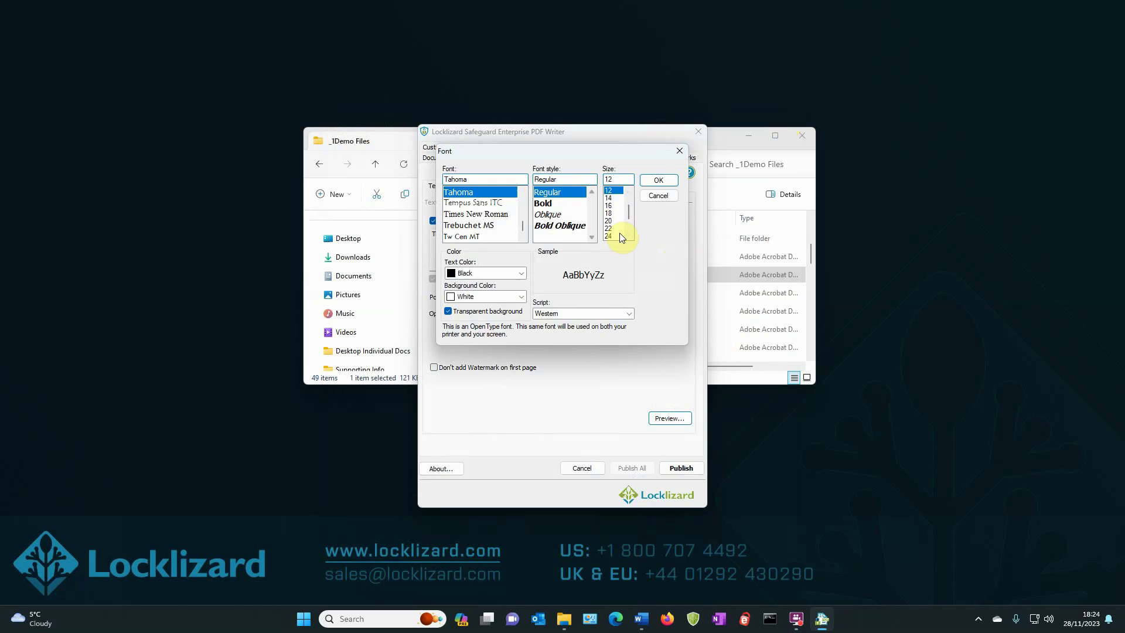
click(614, 234)
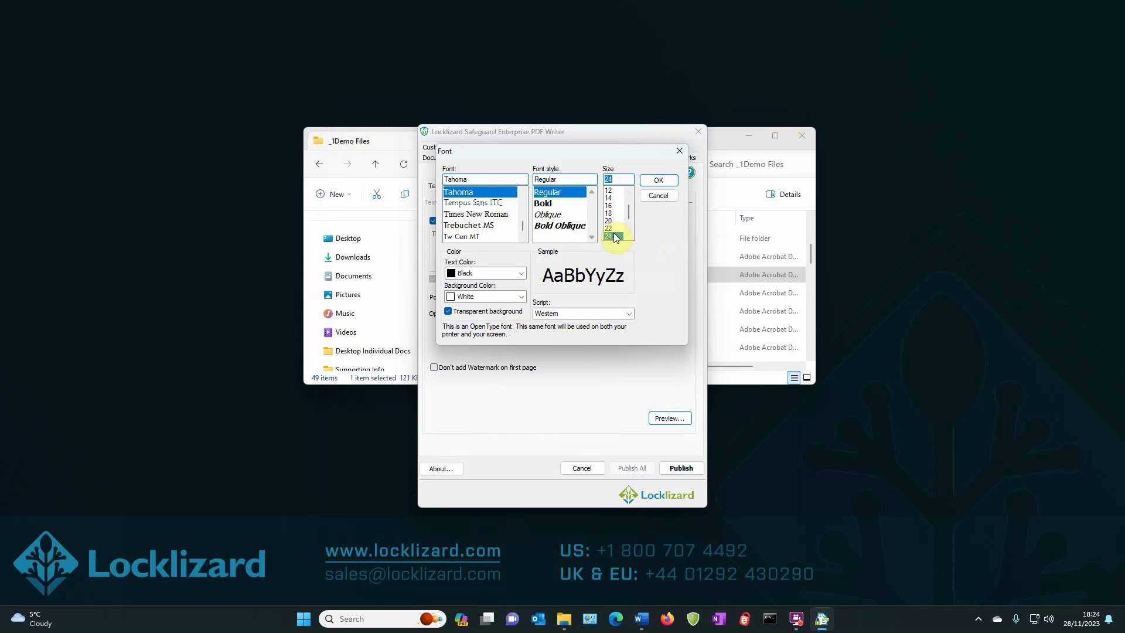
click(659, 180)
click(659, 418)
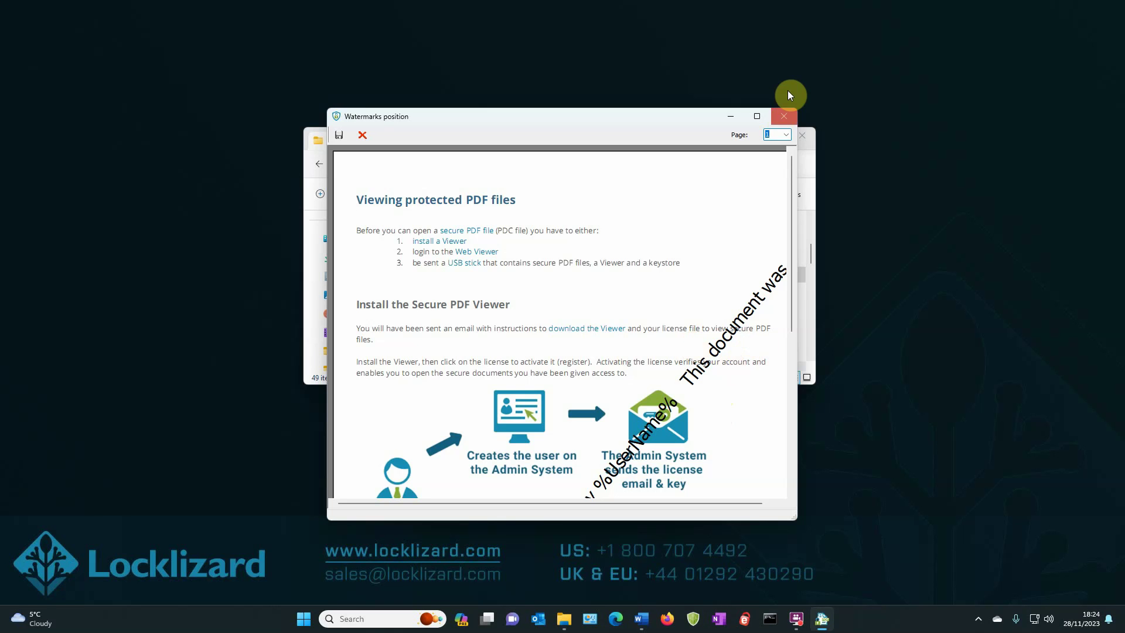
click(783, 118)
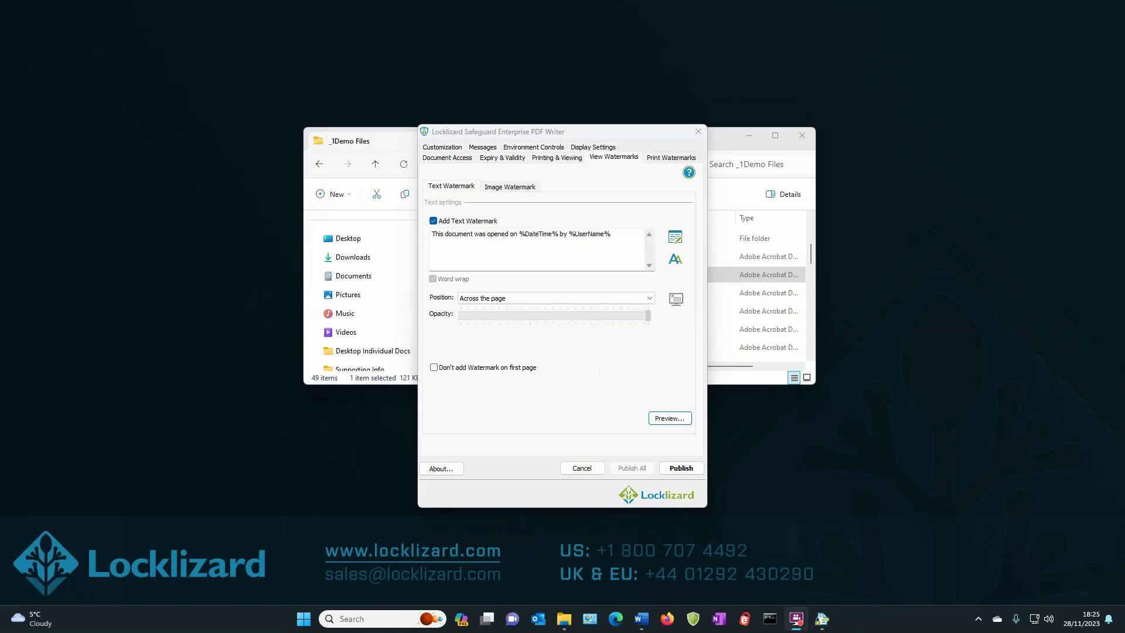
Step: Allow printing of the protected document on all operating systems
click(566, 159)
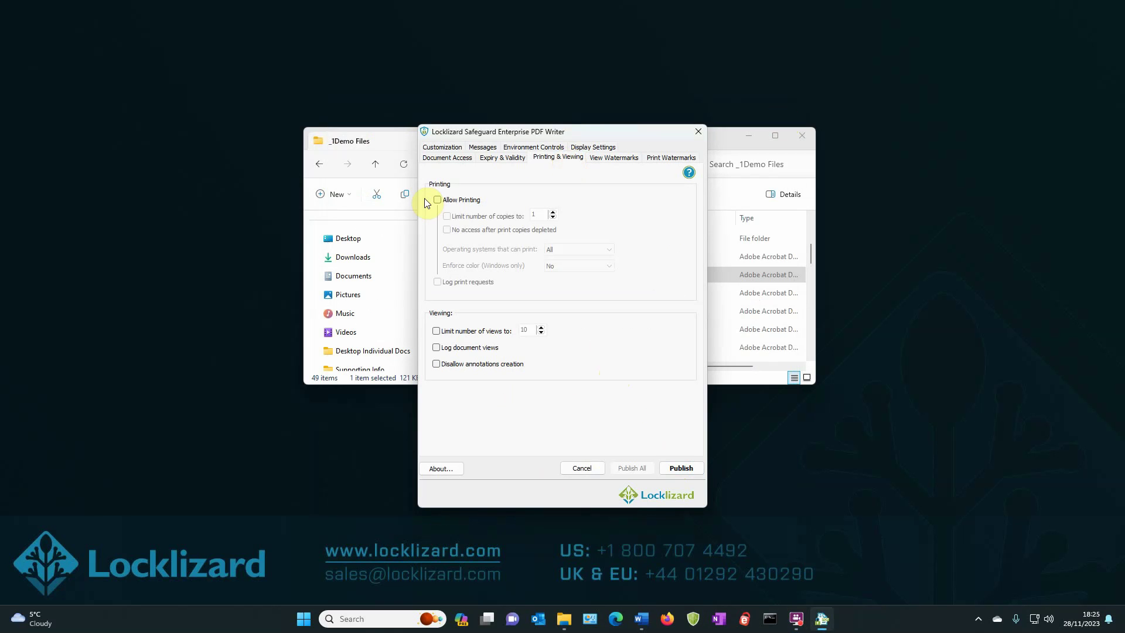
click(440, 203)
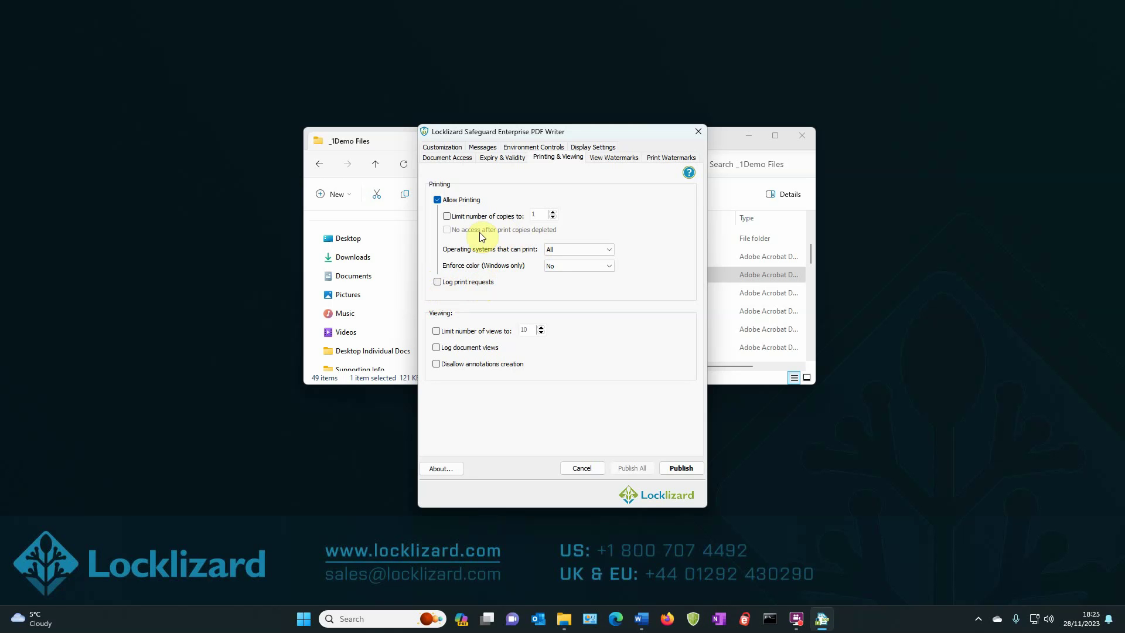
Step: Turn on the print text watermark and edit it to 'This document was printed on %DateTime%'
click(668, 158)
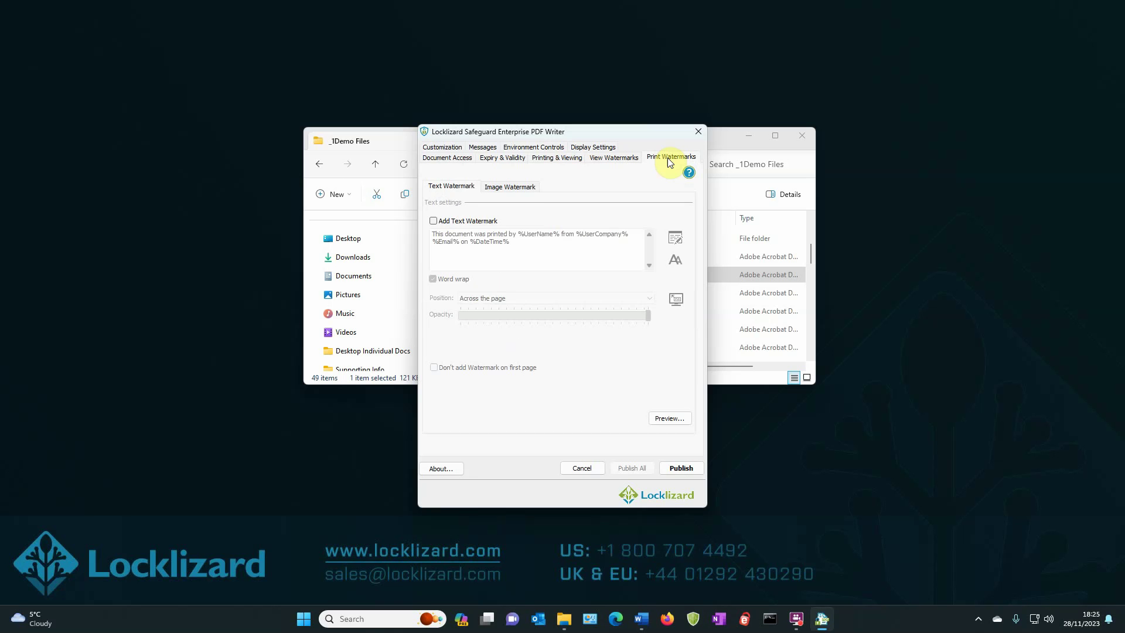
click(434, 221)
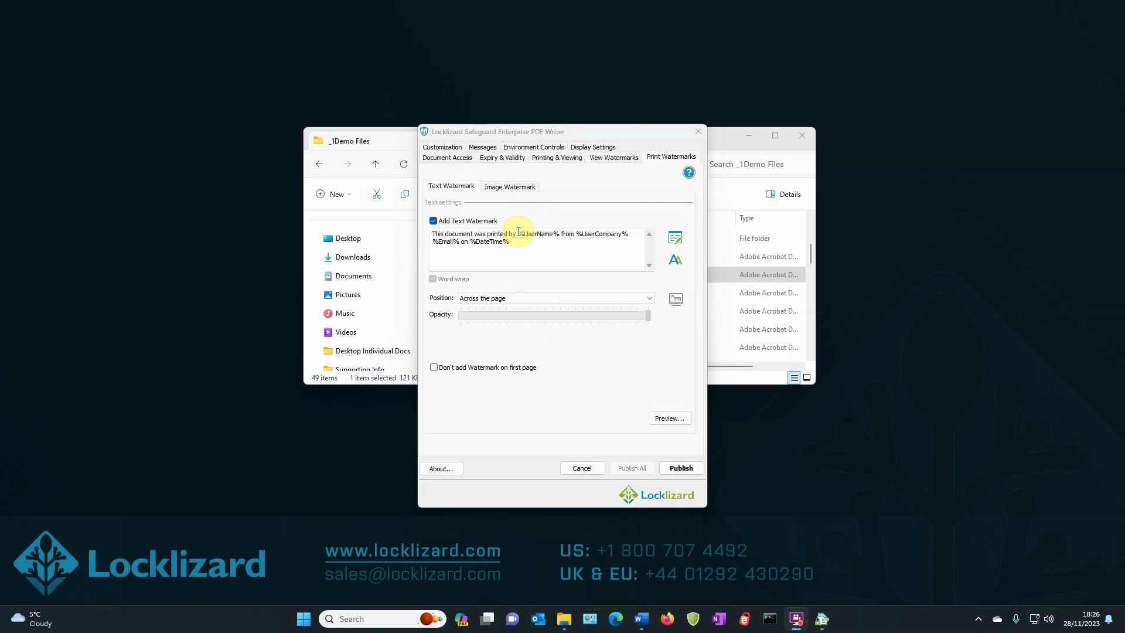
drag(518, 233, 535, 244)
key(Delete)
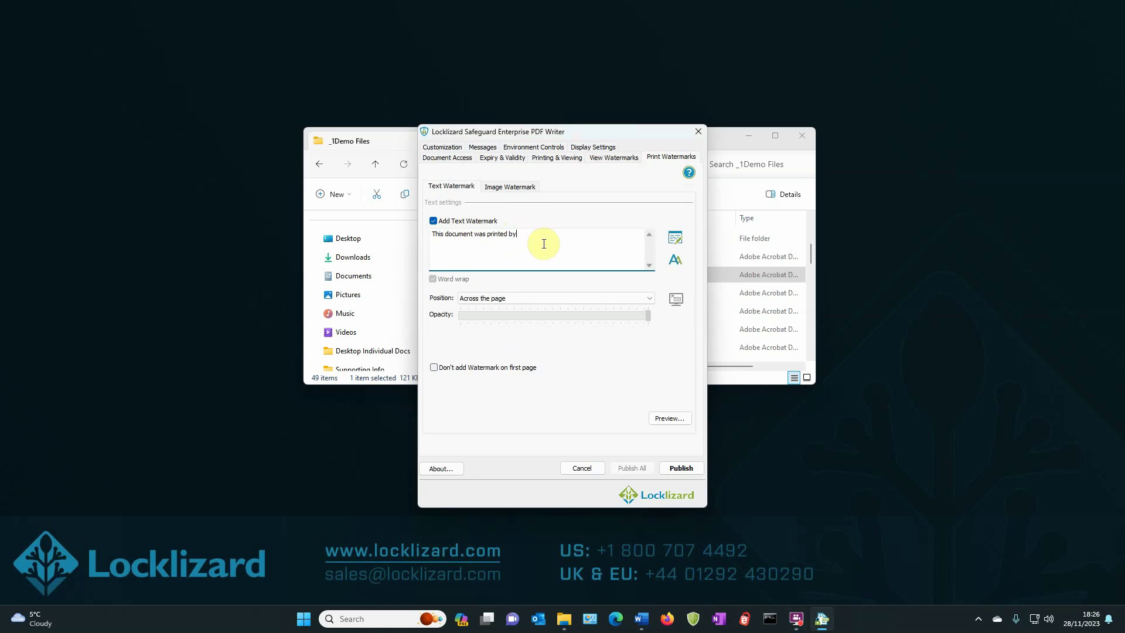
key(BackSpace)
text(on)
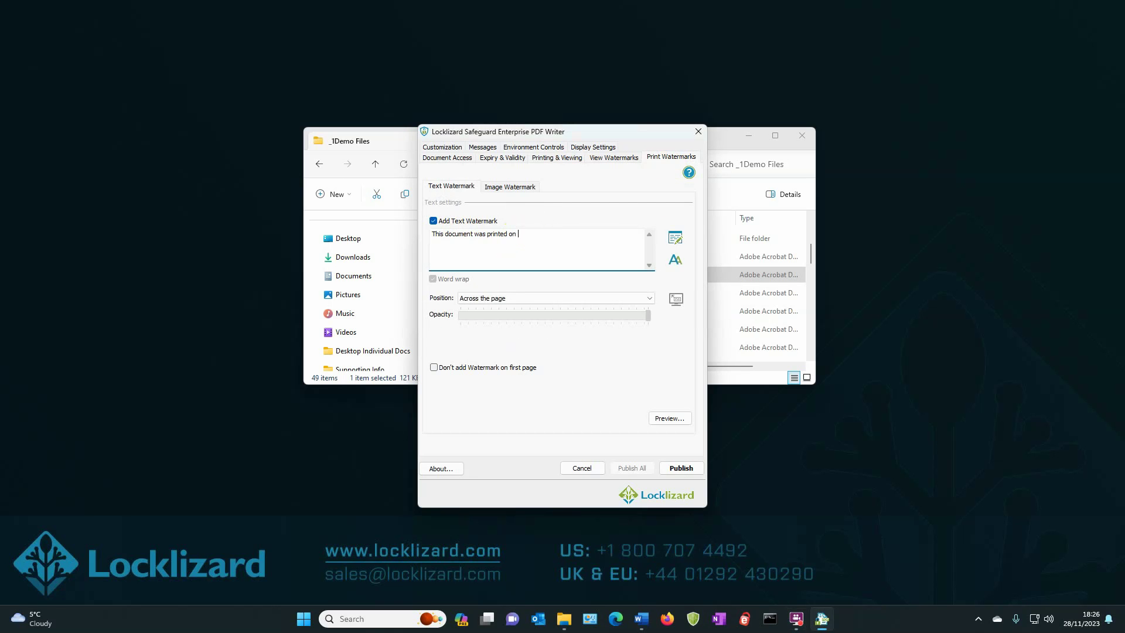
click(673, 239)
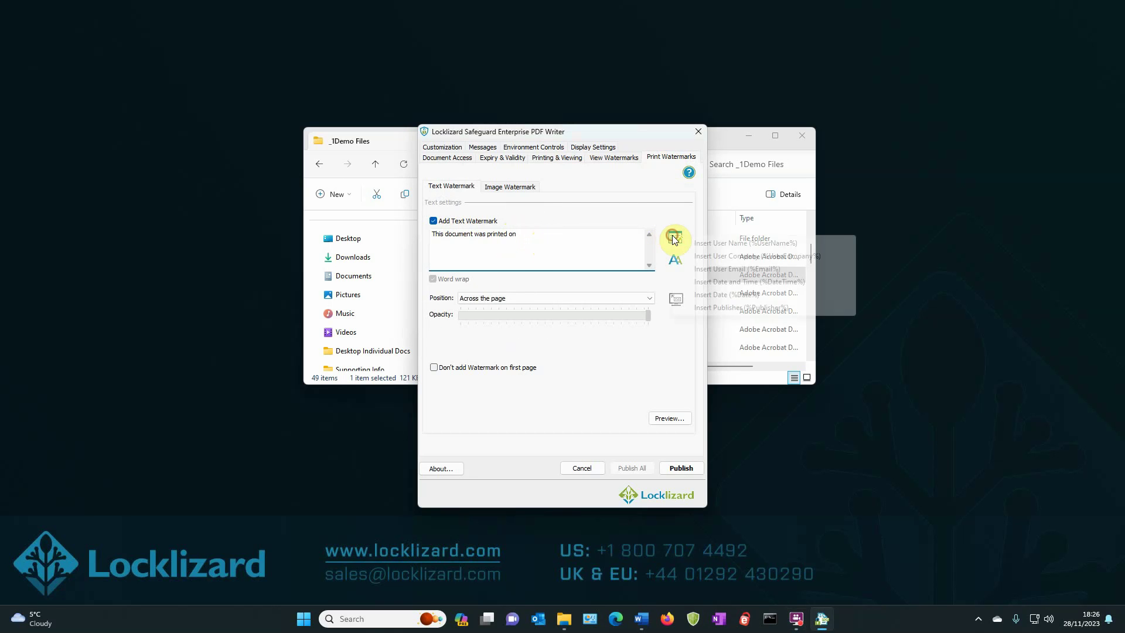
click(756, 282)
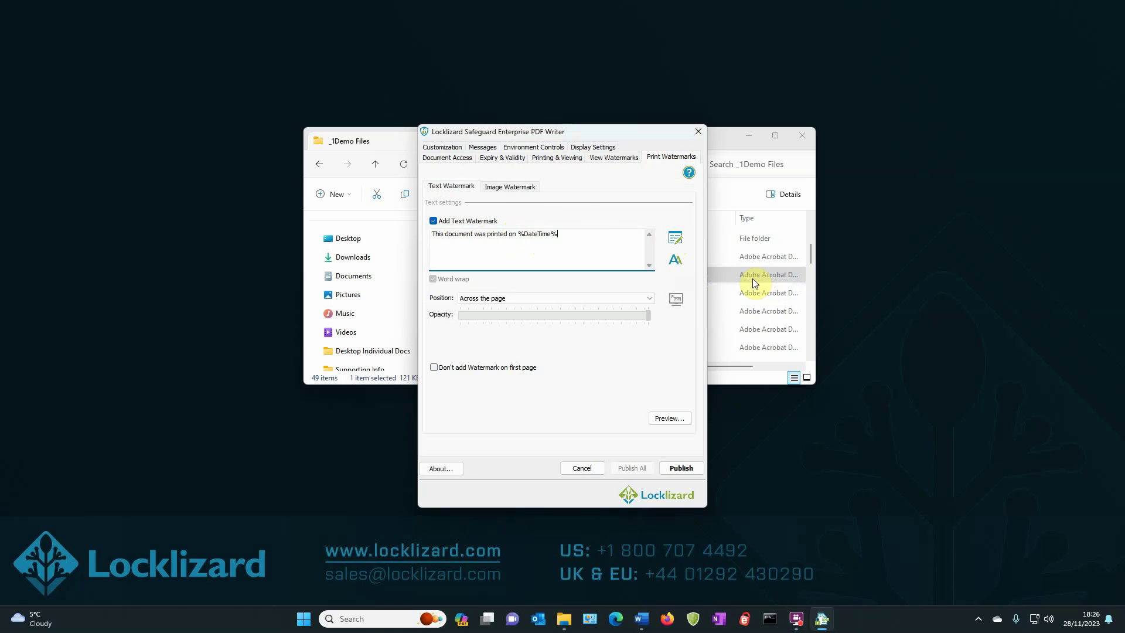
Step: Append ' by %UserName%' to the end of the print watermark text
click(600, 244)
text(by)
click(677, 237)
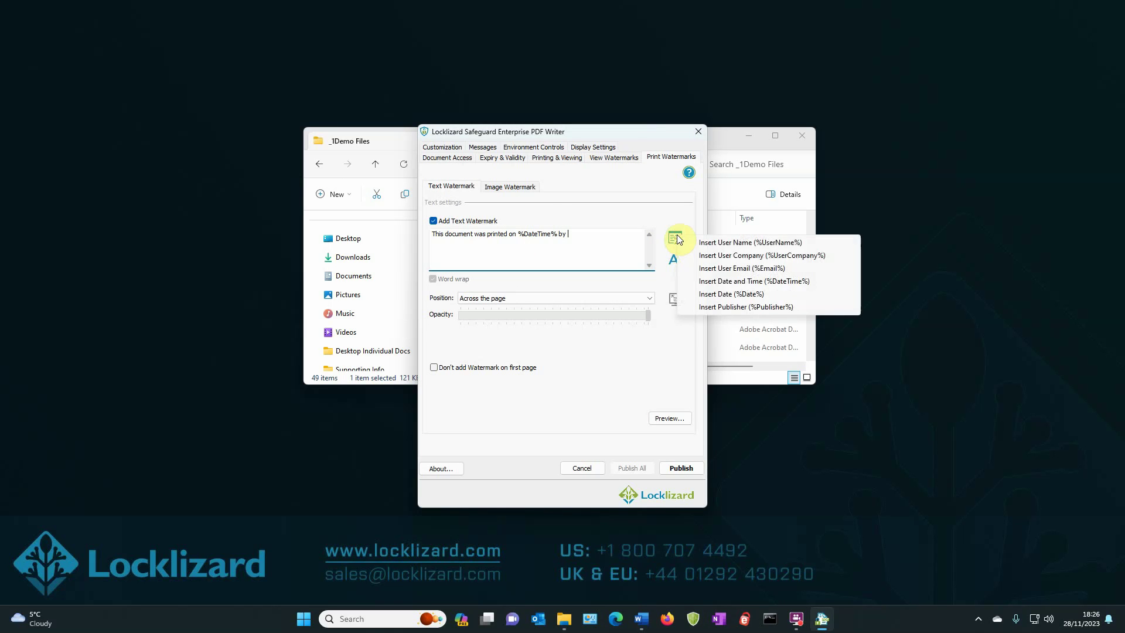
click(718, 241)
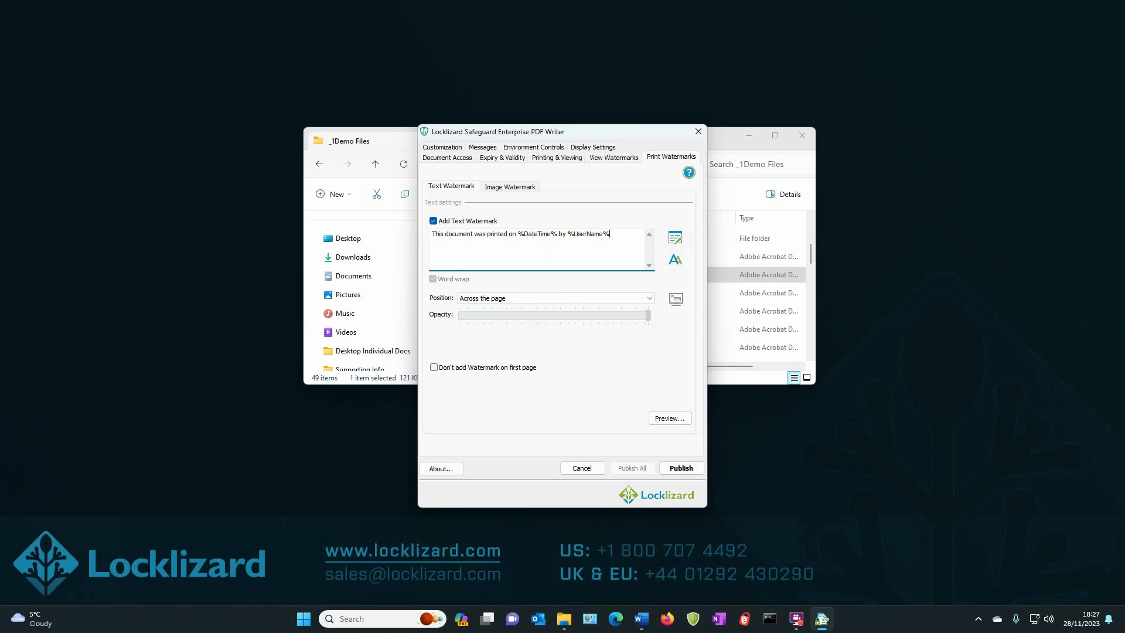
Step: Publish the protected file as Access-Overview-96935.pdc and select it in _1Demo Files
click(680, 468)
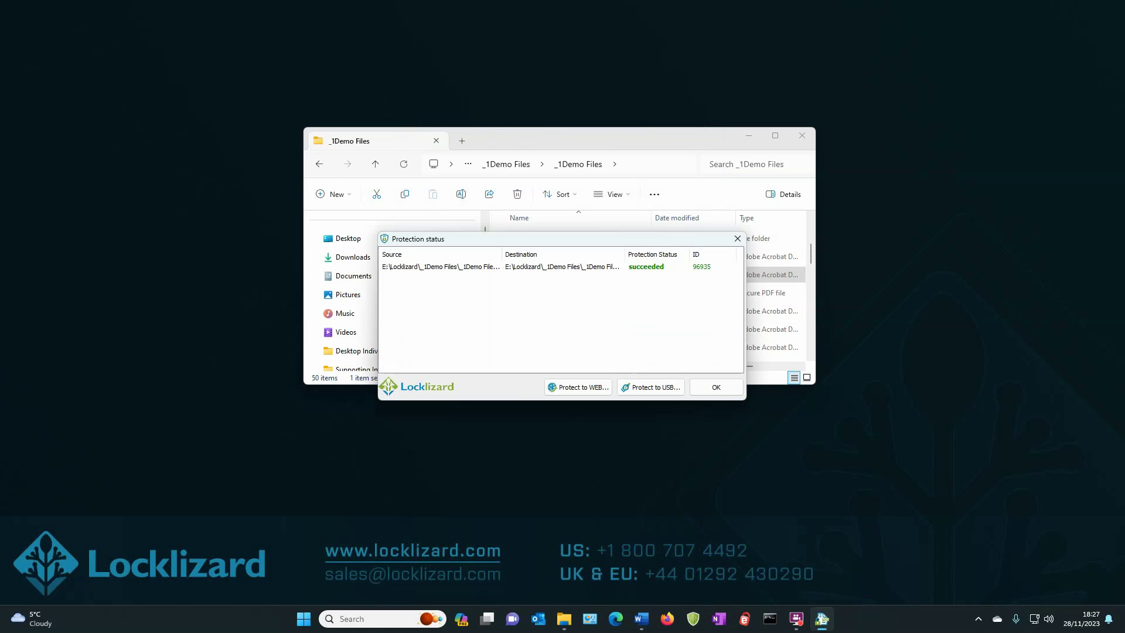
click(718, 386)
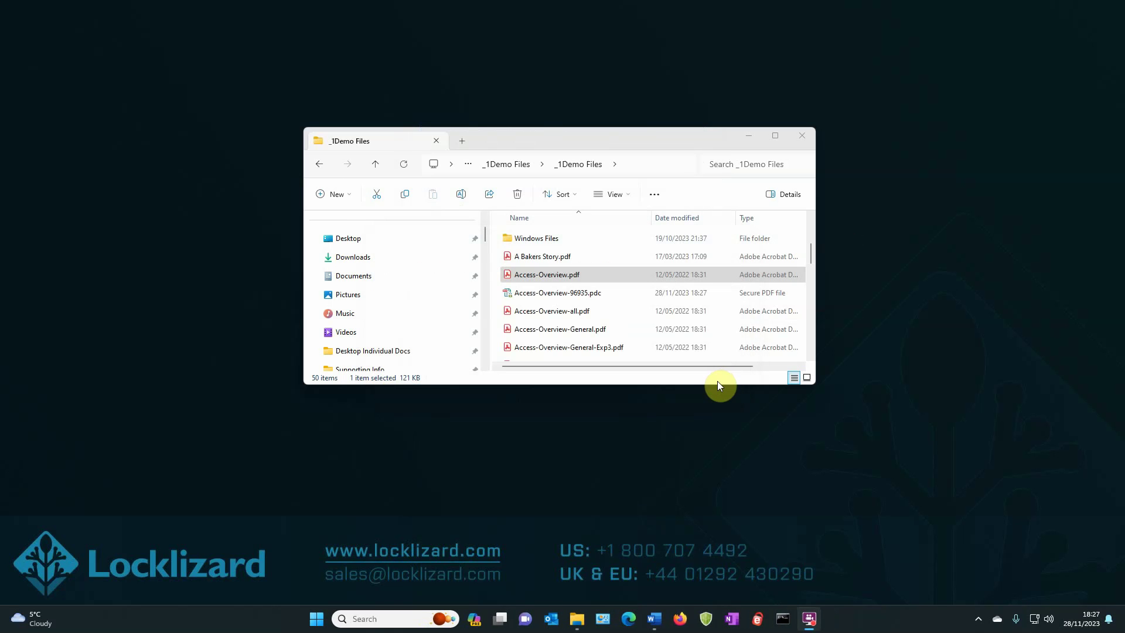
click(583, 294)
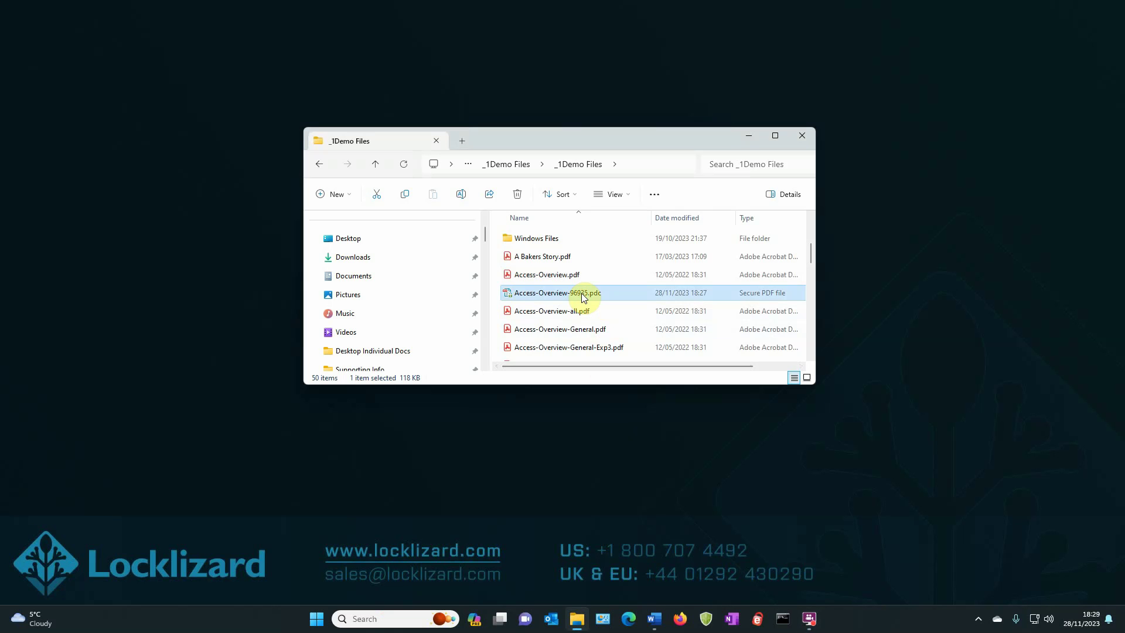
Step: Open Access-Overview-96935.pdc in Safeguard Viewer and scroll through pages 1 and 2 to see the watermark
double_click(582, 295)
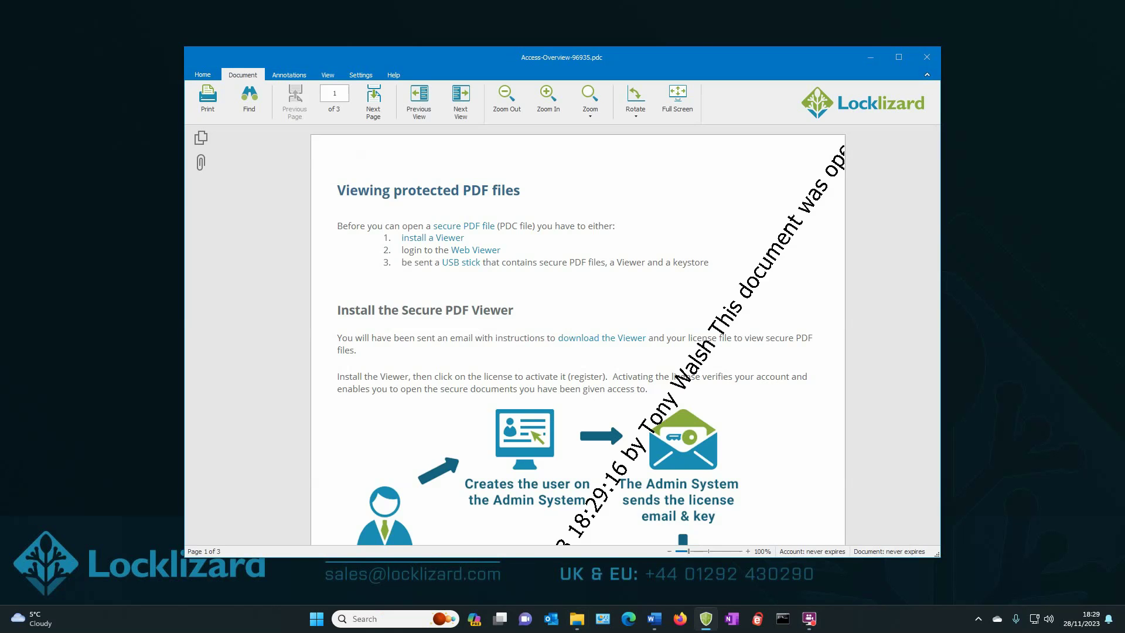
scroll(570, 298, down, 1)
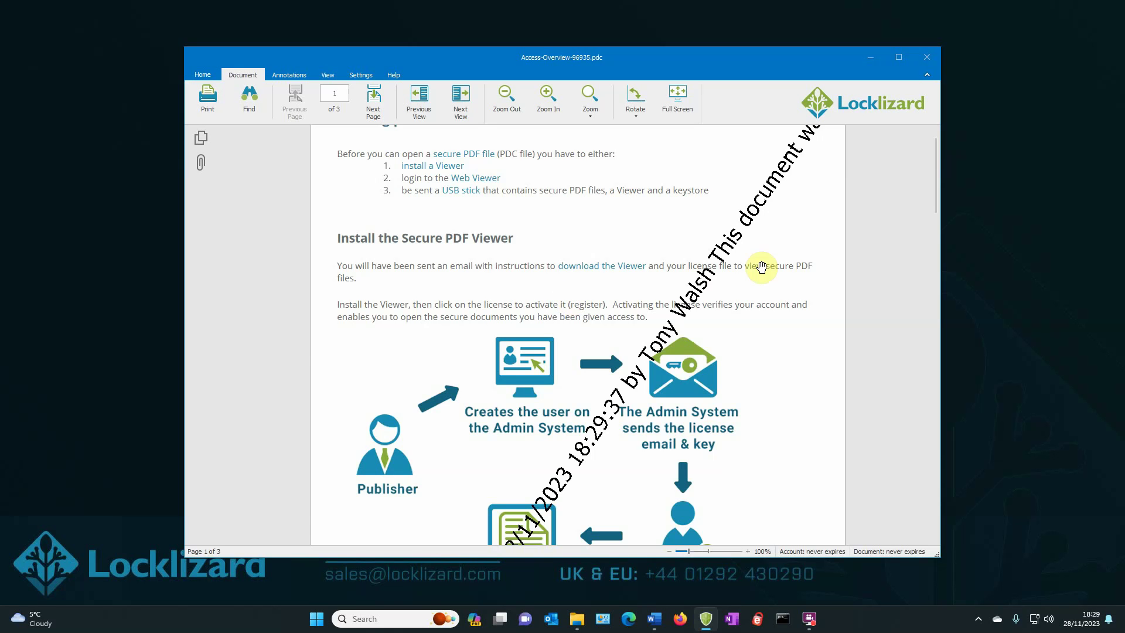
scroll(732, 271, up, 1)
scroll(700, 290, down, 7)
scroll(691, 307, down, 2)
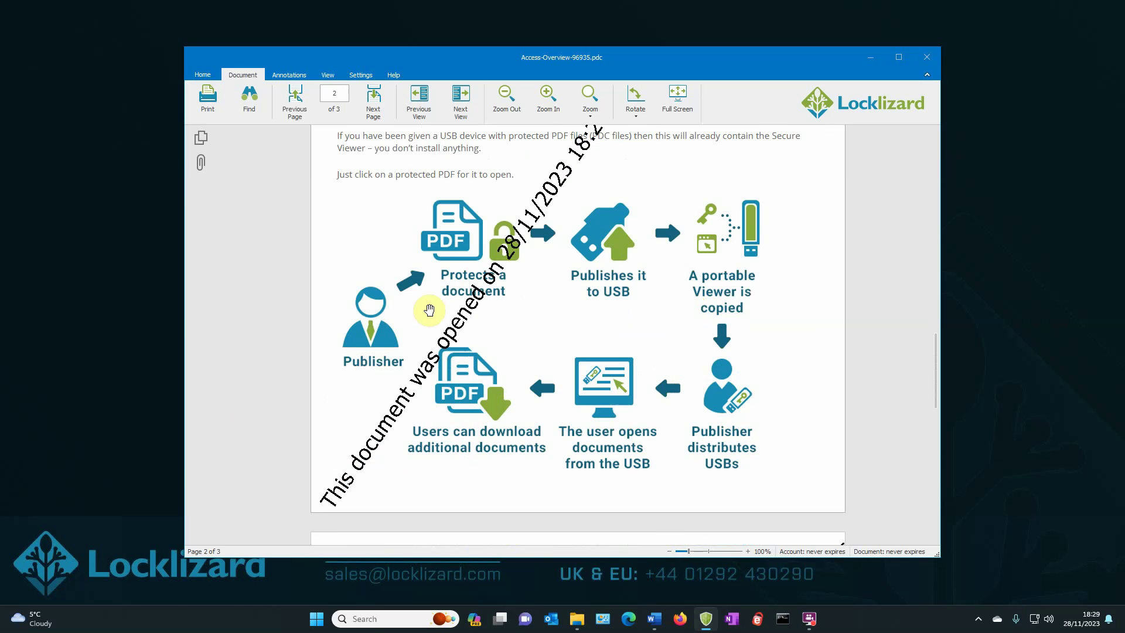
scroll(513, 284, up, 2)
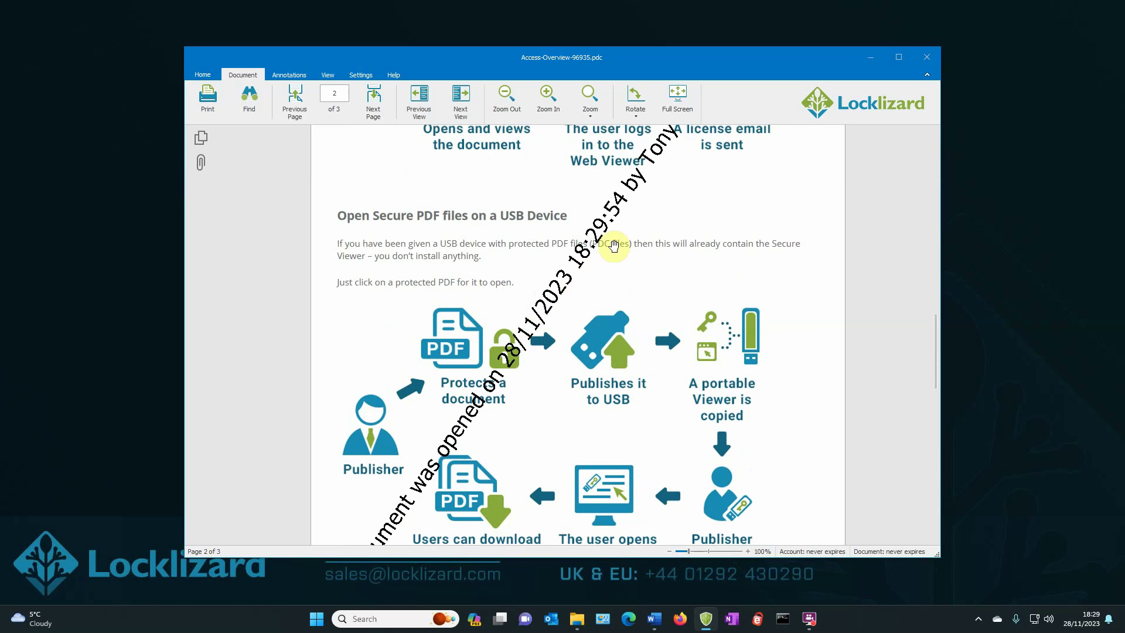
scroll(614, 246, up, 2)
scroll(685, 275, up, 1)
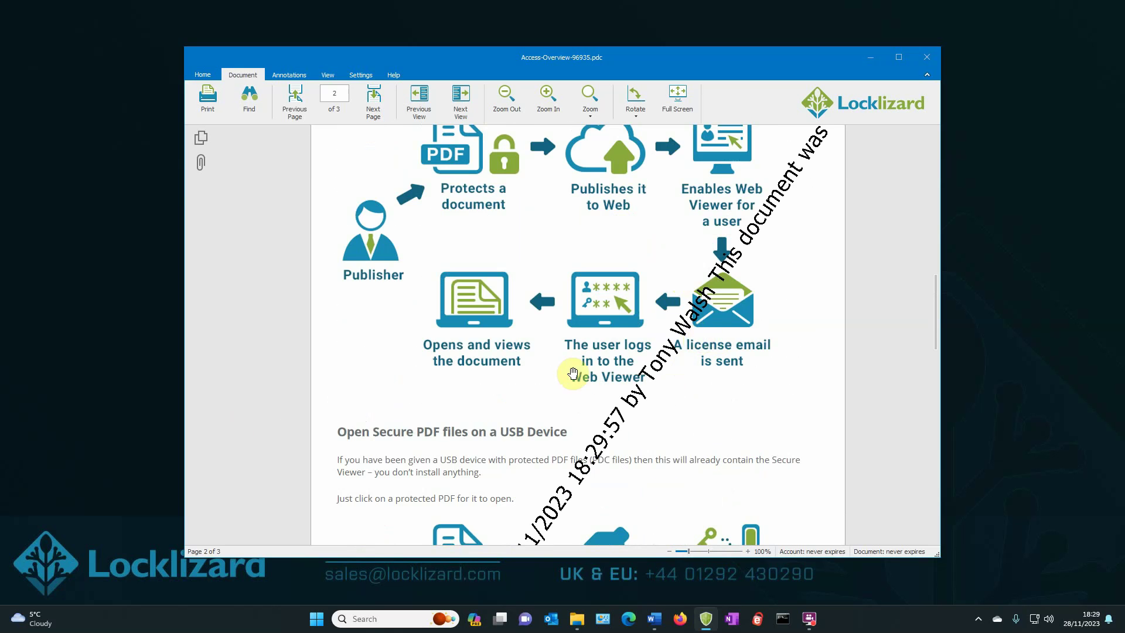
scroll(577, 367, up, 3)
scroll(630, 358, down, 2)
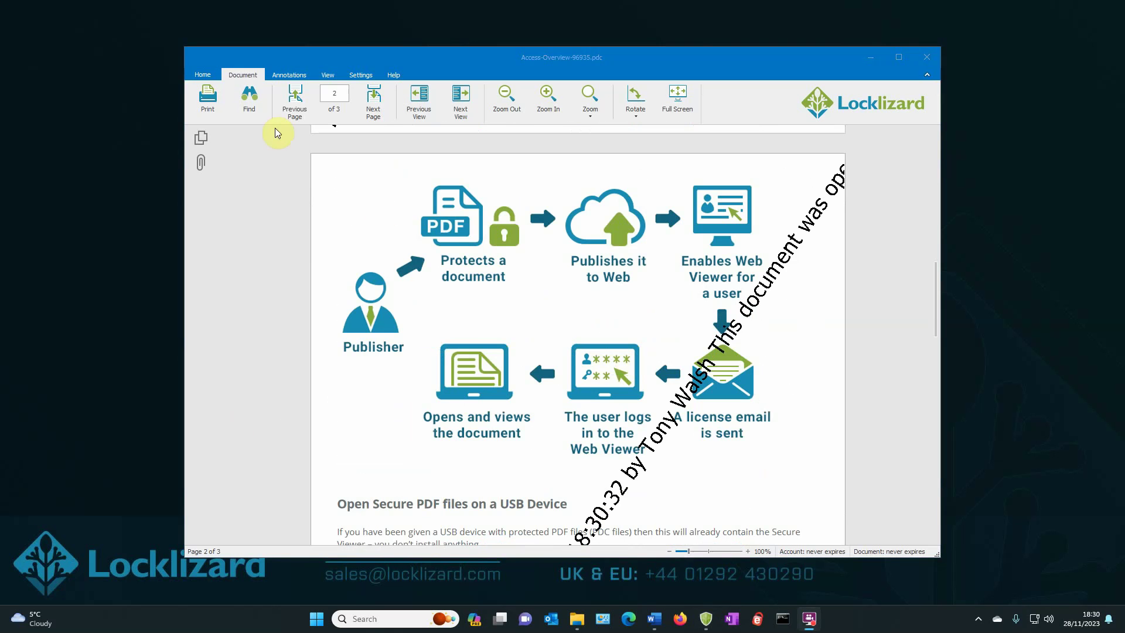
click(209, 104)
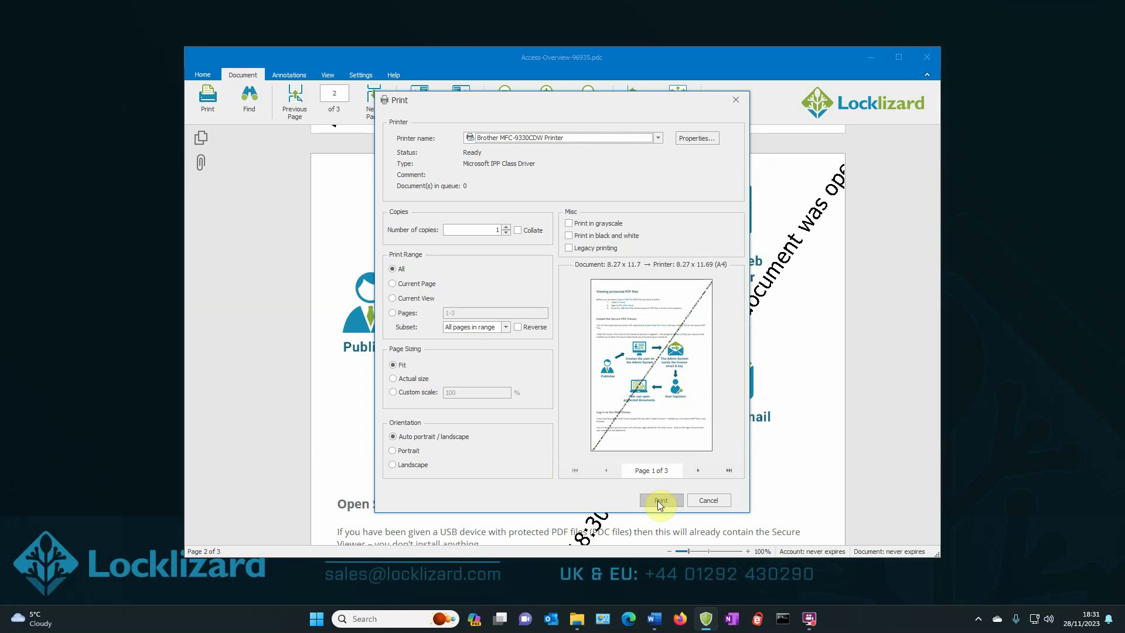
click(711, 501)
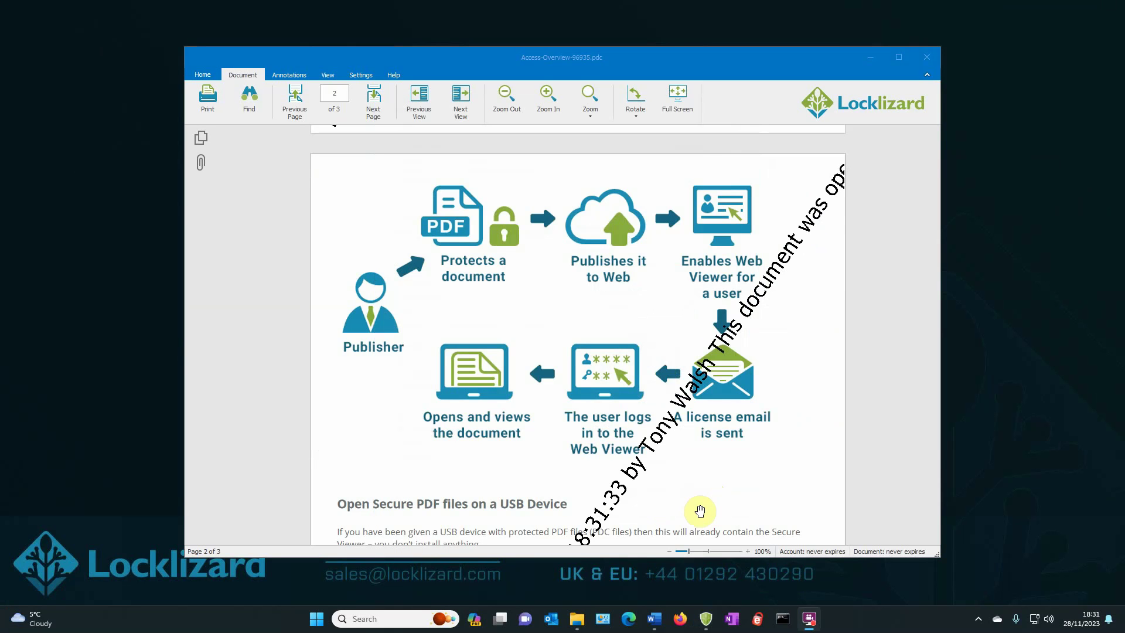
Step: Close the document in Safeguard Viewer and minimise the File Explorer window
scroll(700, 512, down, 1)
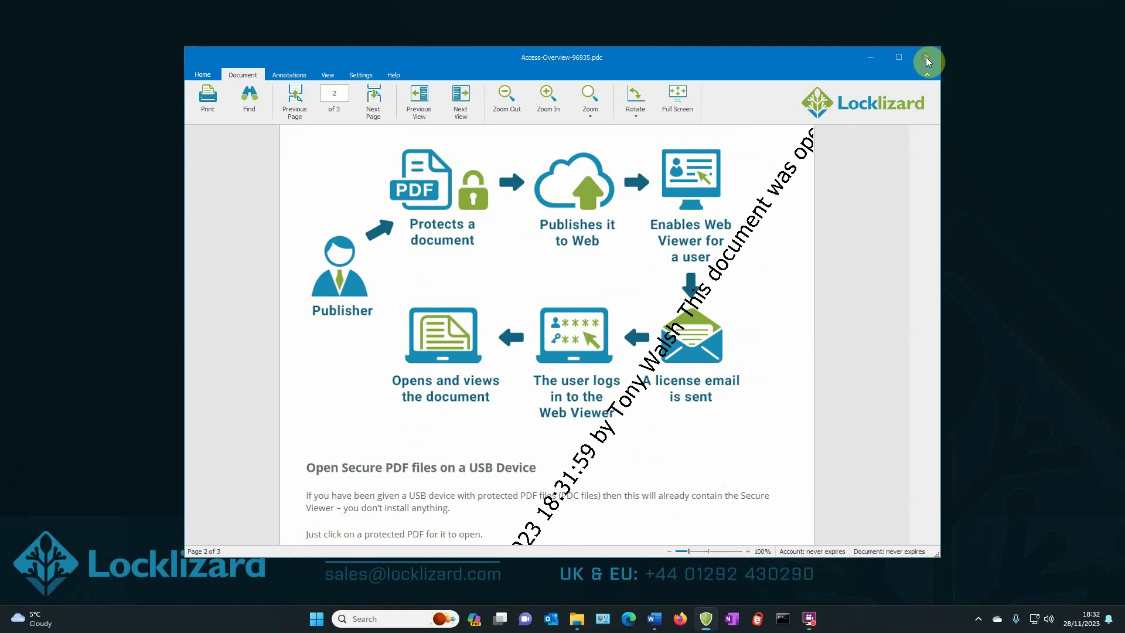
click(925, 57)
click(749, 137)
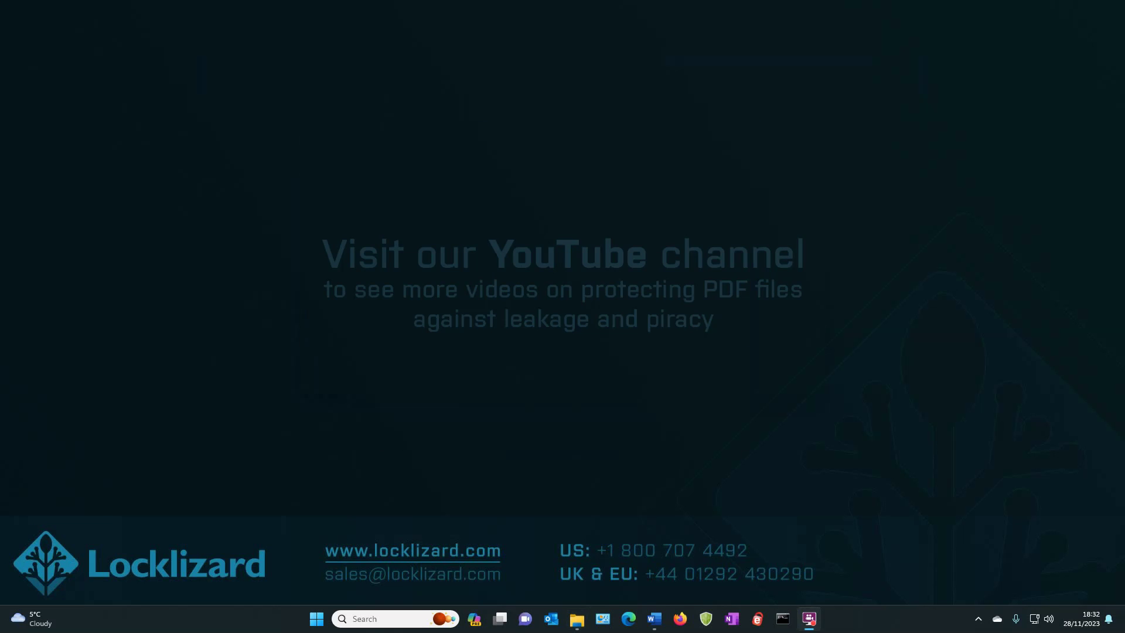